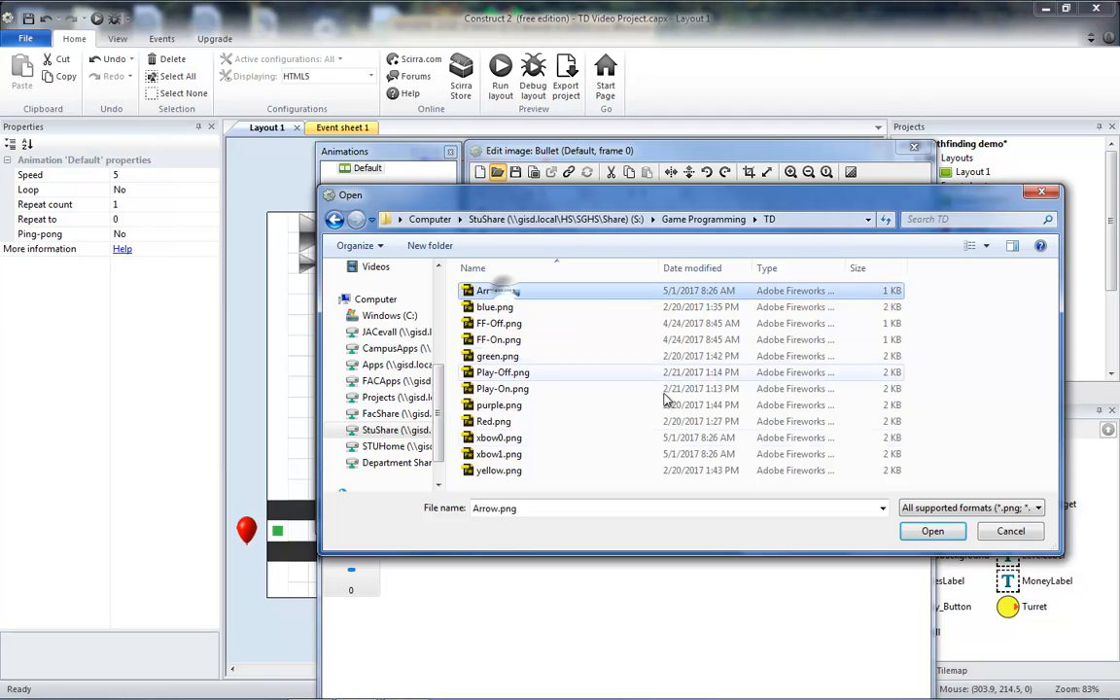
Replace the Bullet sprite's image with Arrow.png and close the image editor.
{"action": "left_click", "coordinate": [933, 531]}
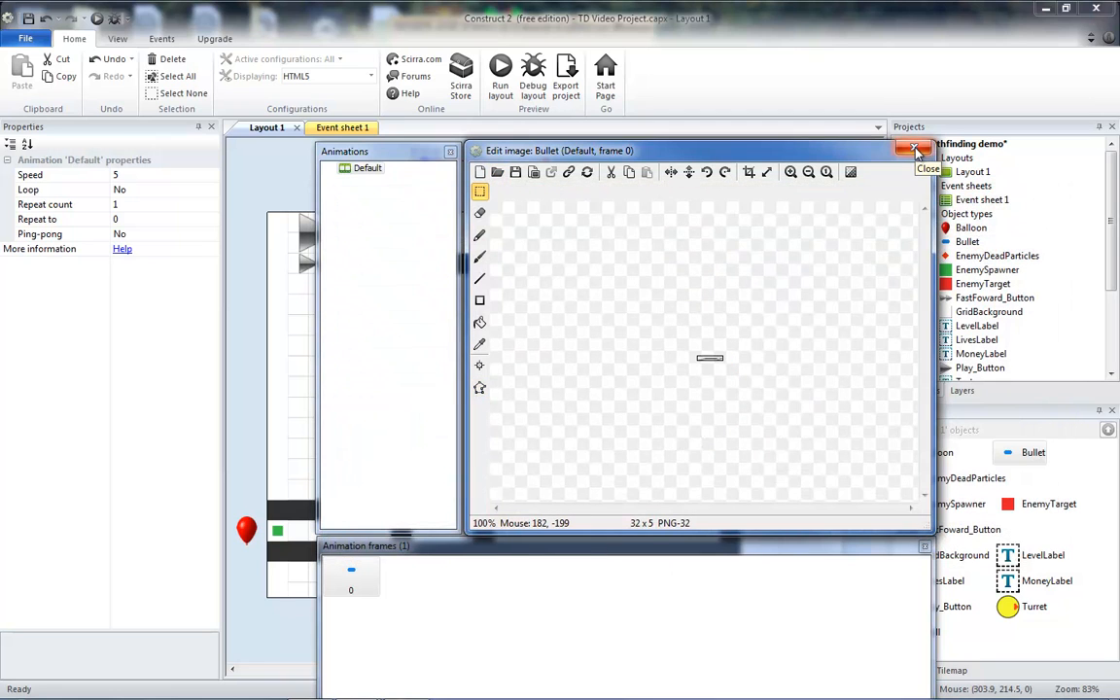
{"action": "left_click", "coordinate": [915, 150]}
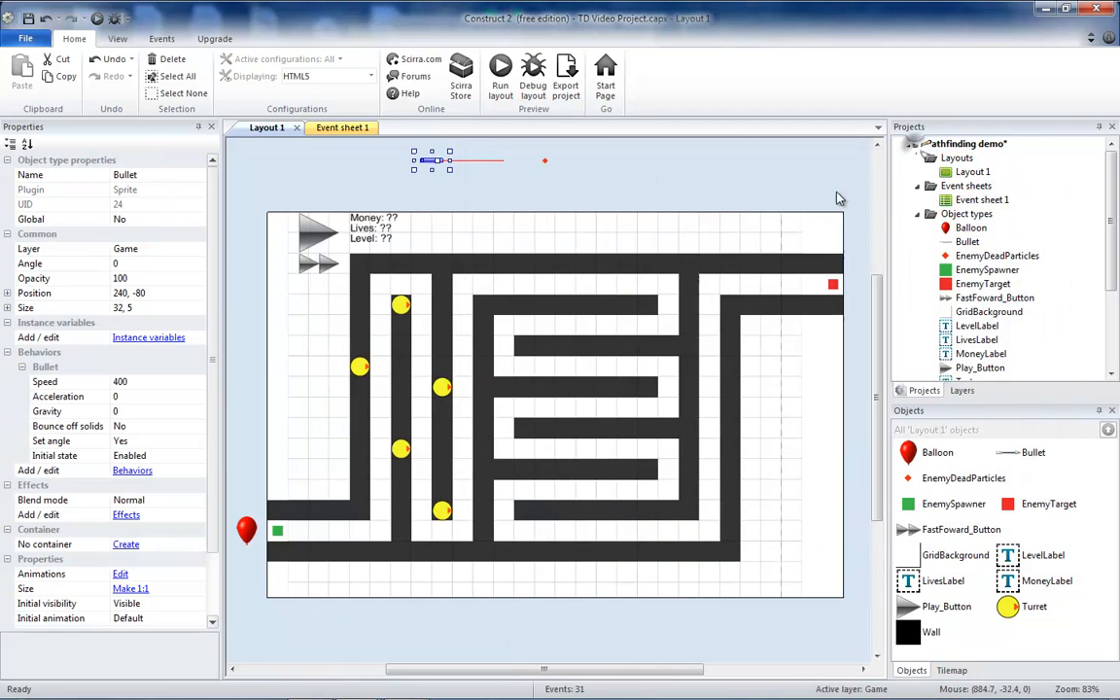
Preview the layout in the browser, start the wave to check the turrets' shots, and close the preview.
{"action": "left_click", "coordinate": [500, 73]}
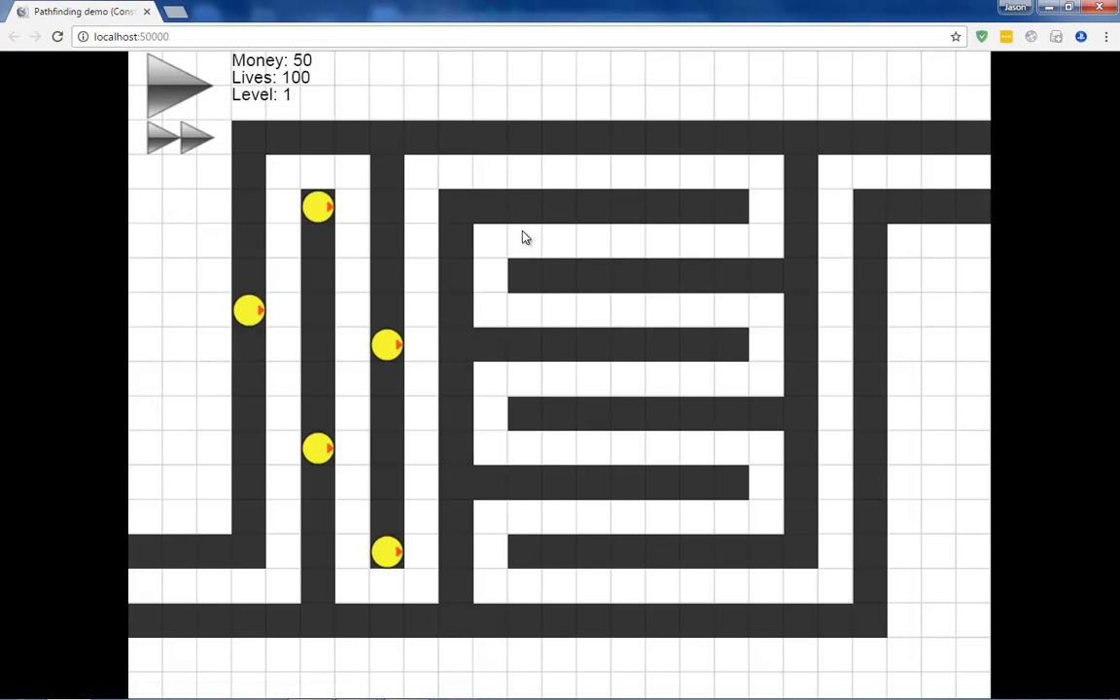
{"action": "left_click", "coordinate": [163, 84]}
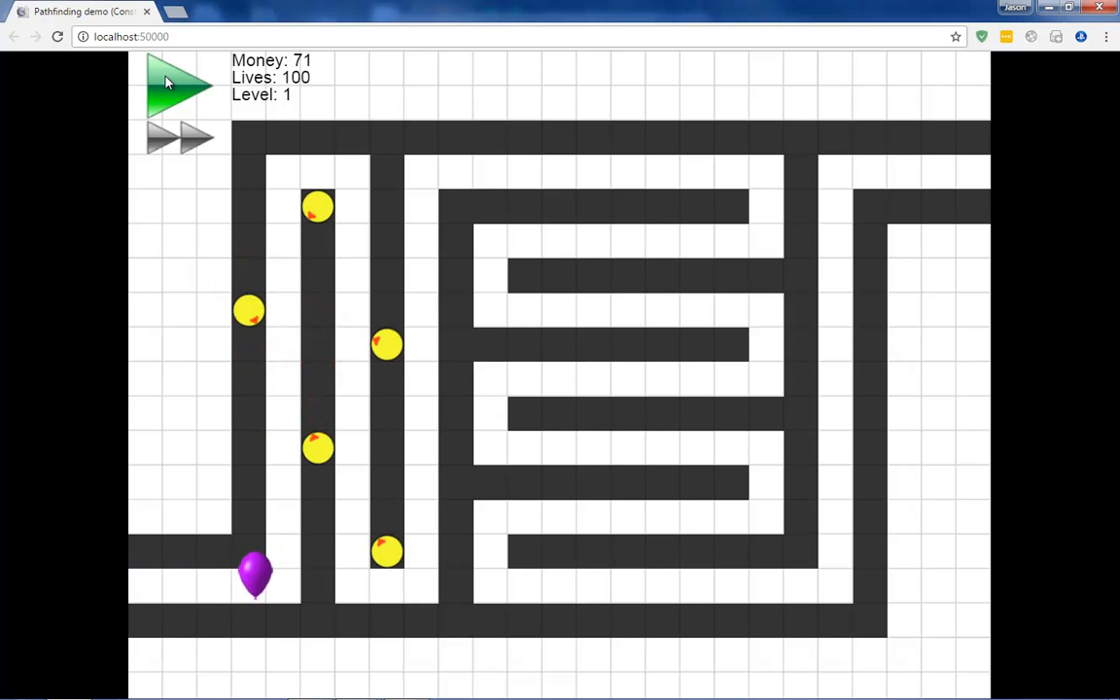
{"action": "left_click", "coordinate": [148, 11]}
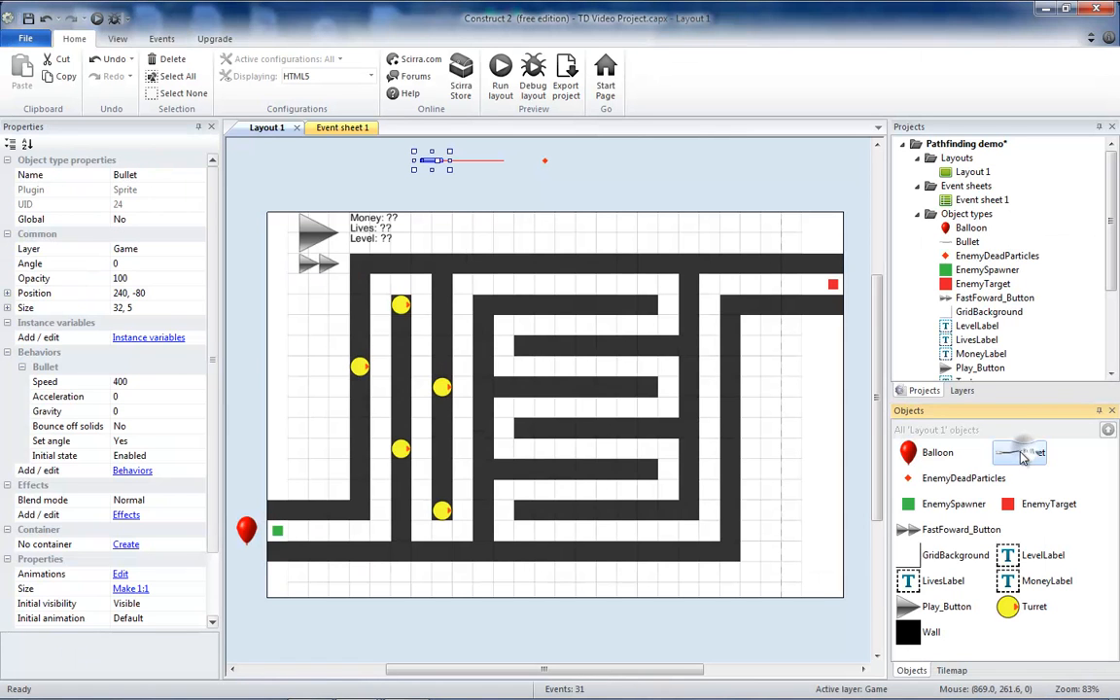
Rename the Bullet object type to Arrow.
{"action": "left_click", "coordinate": [165, 175]}
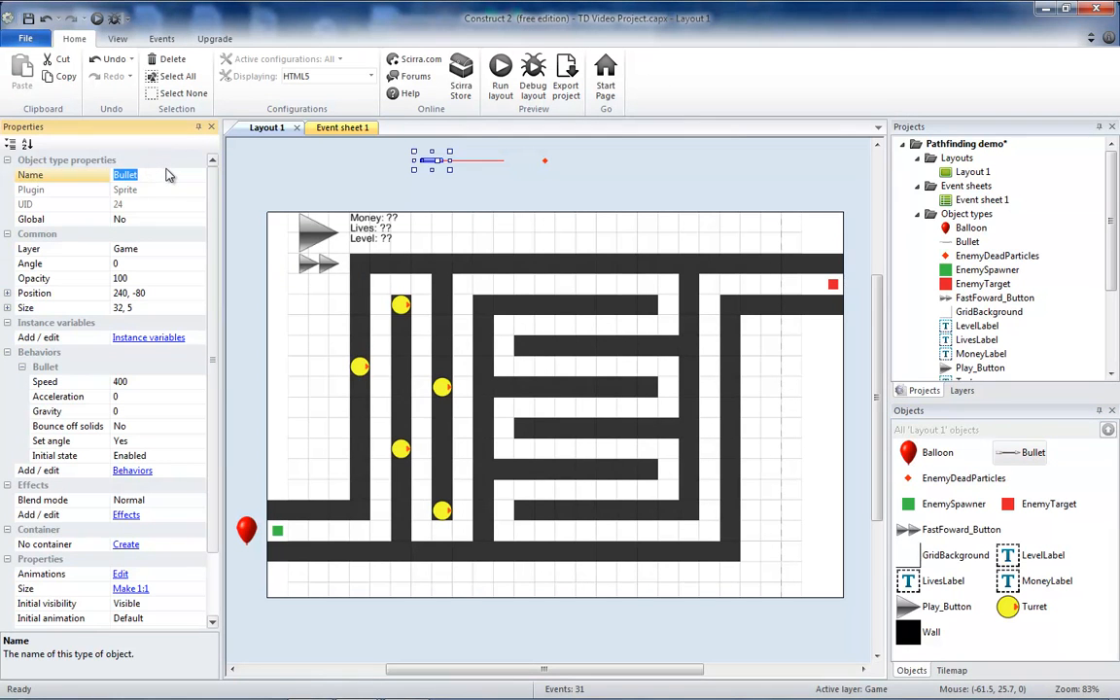
{"action": "type", "text": "Arrow"}
{"action": "key", "text": "Return"}
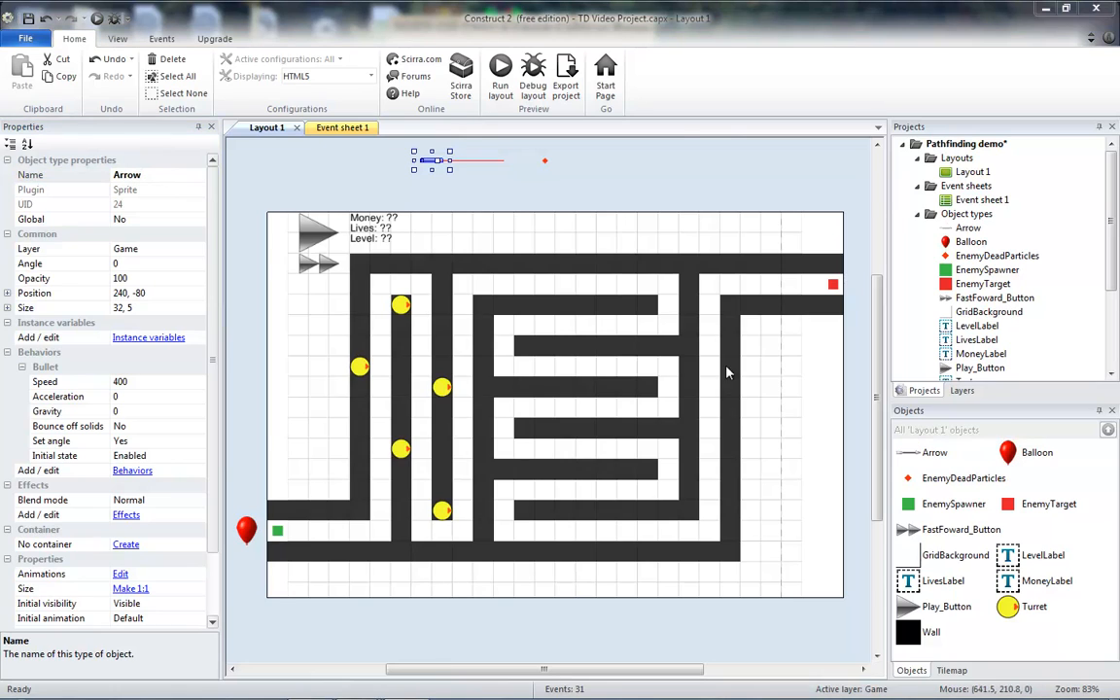
Rename the Turret object type to Crossbow.
{"action": "left_click", "coordinate": [1023, 609]}
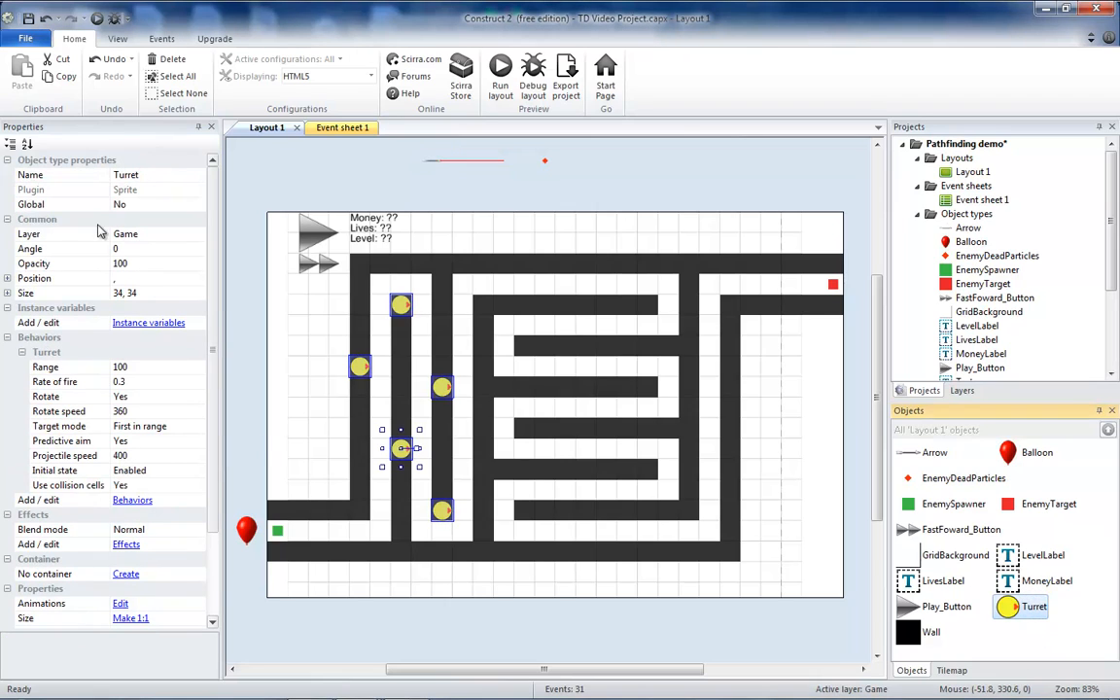
{"action": "left_click", "coordinate": [172, 175]}
{"action": "type", "text": "Crossbow"}
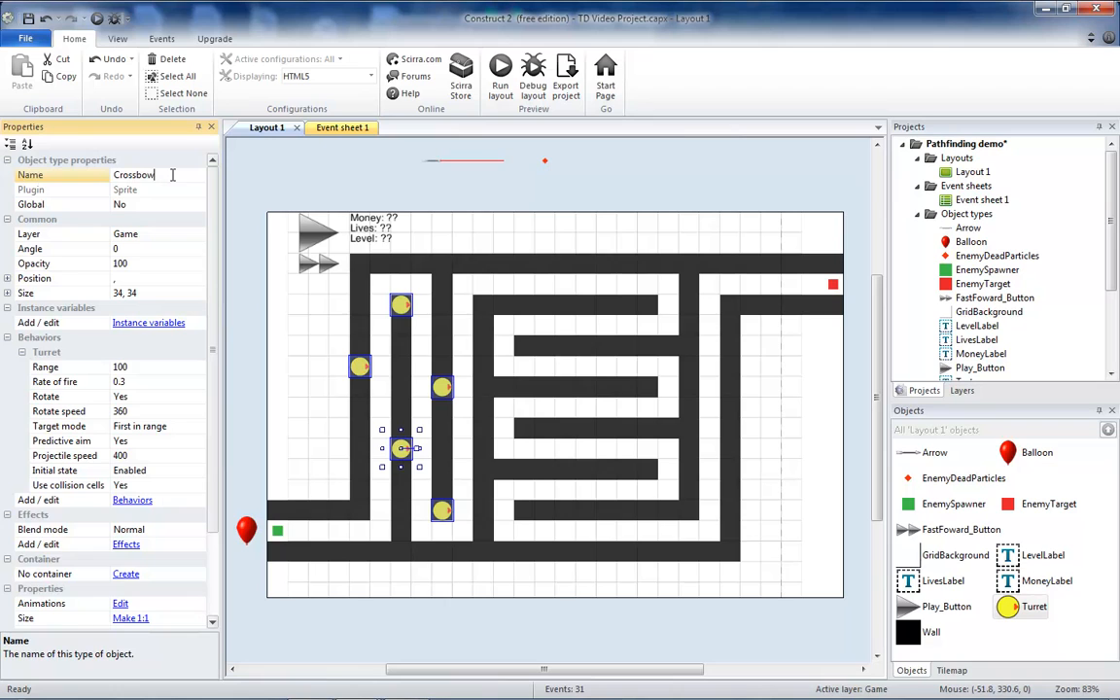
{"action": "key", "text": "Return"}
Replace the image of the Crossbow sprite's frame 0 with xbow0.png.
{"action": "double_click", "coordinate": [924, 478]}
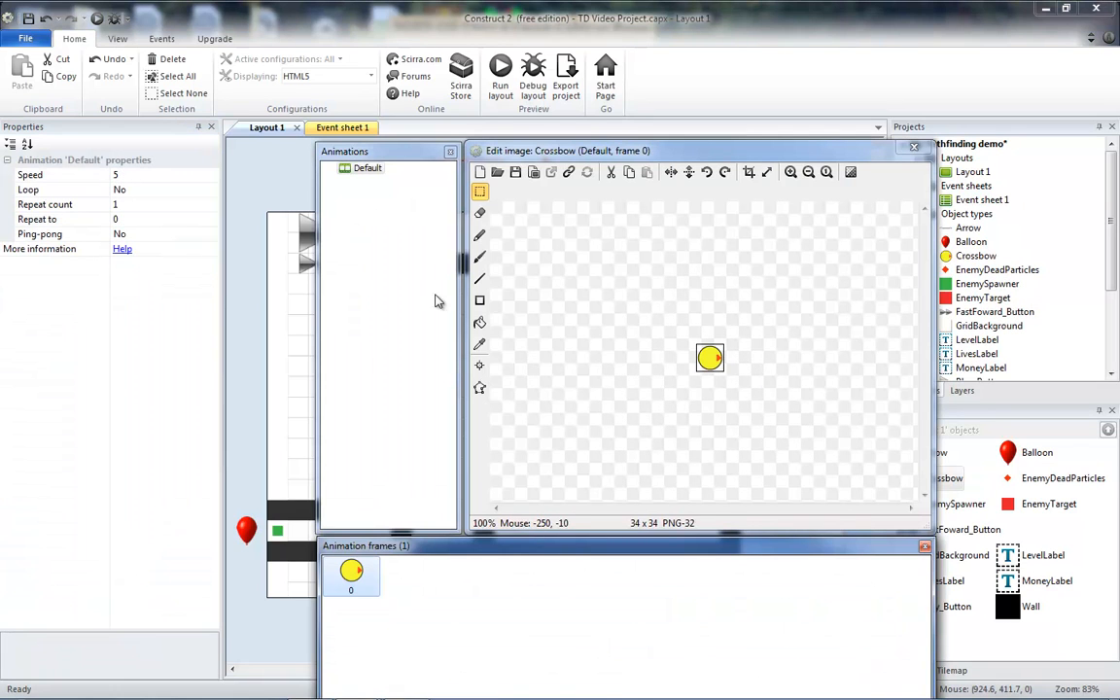
{"action": "left_click", "coordinate": [497, 172]}
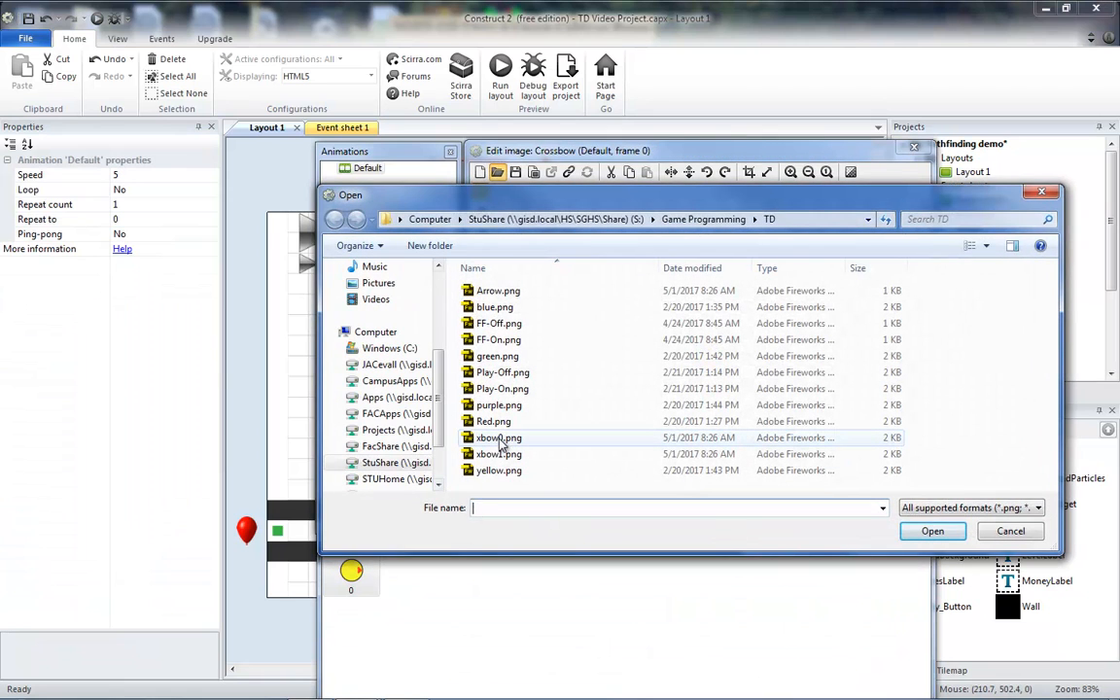
{"action": "double_click", "coordinate": [501, 439]}
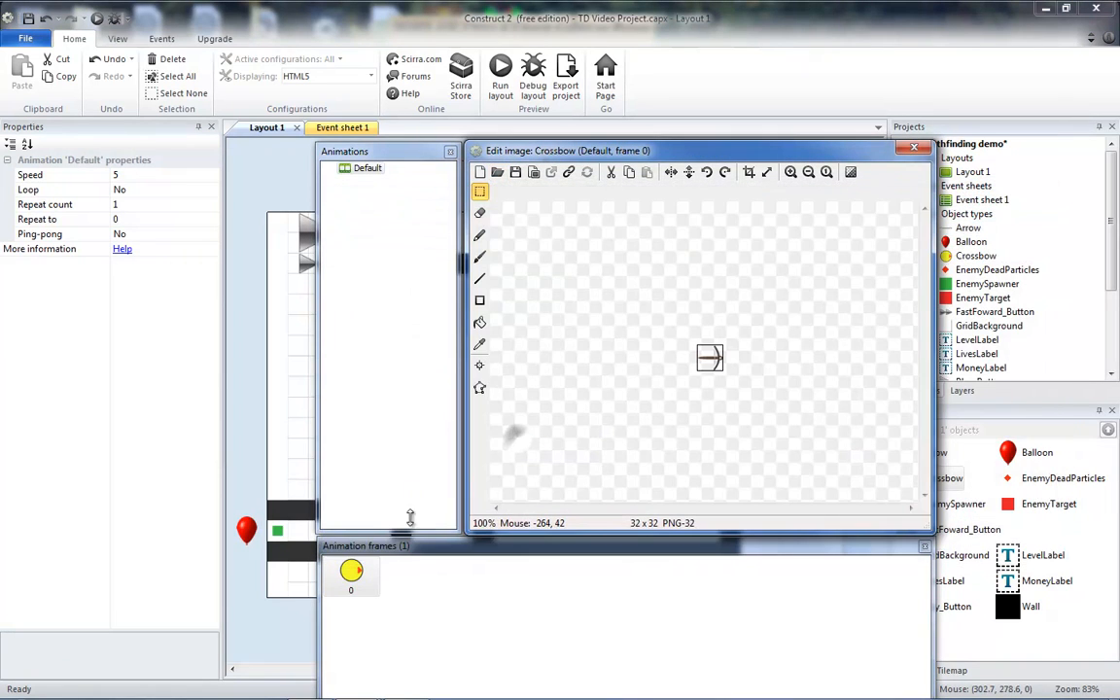
Add a second frame to the Crossbow's Default animation and load xbow1.png into it.
{"action": "right_click", "coordinate": [401, 588]}
{"action": "left_click", "coordinate": [449, 482]}
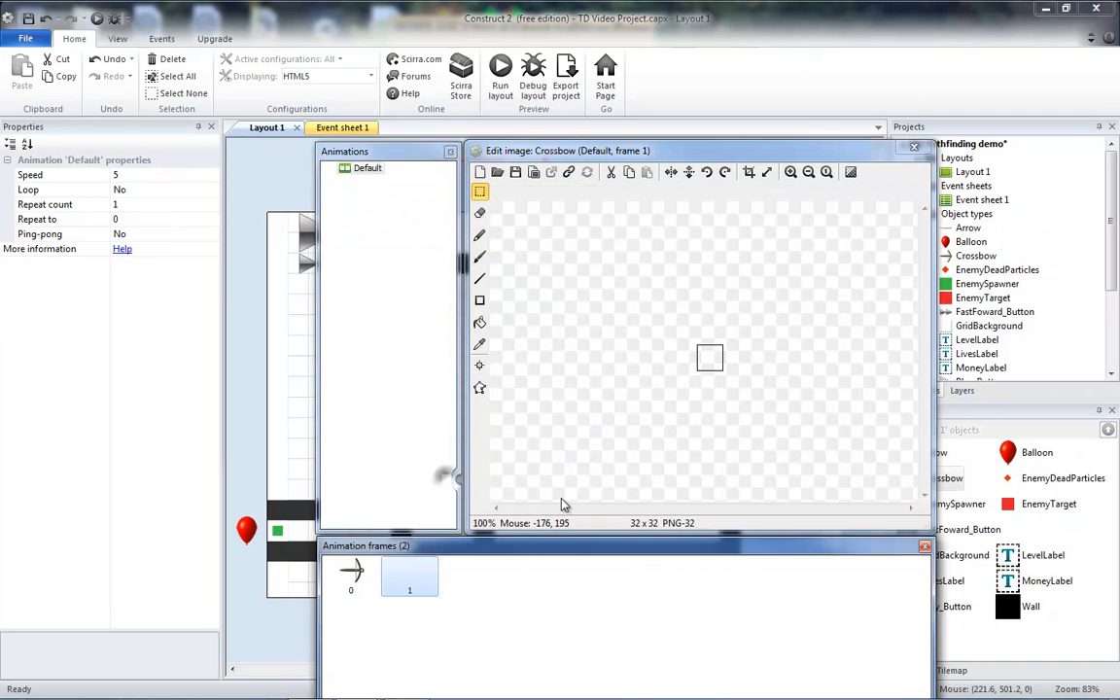
{"action": "left_click", "coordinate": [499, 172]}
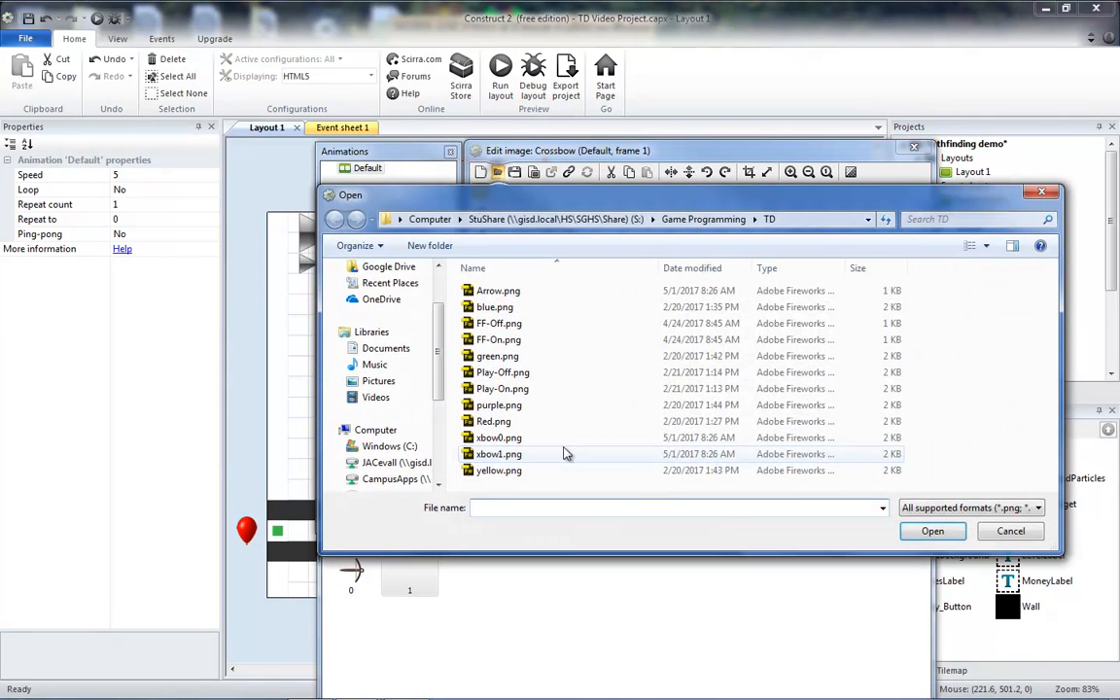
{"action": "left_click", "coordinate": [496, 455]}
{"action": "left_click", "coordinate": [934, 531]}
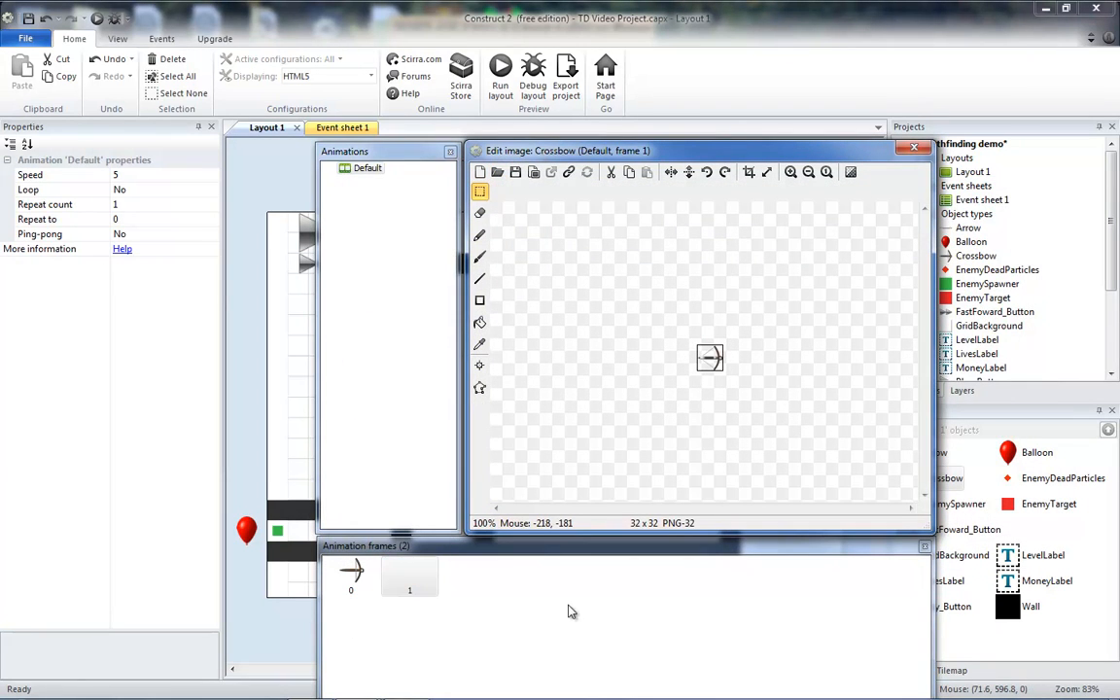
Examine the Crossbow's image points, checking close up where Imagepoint 1 sits on frame 0, and close the image editor.
{"action": "left_click", "coordinate": [480, 365]}
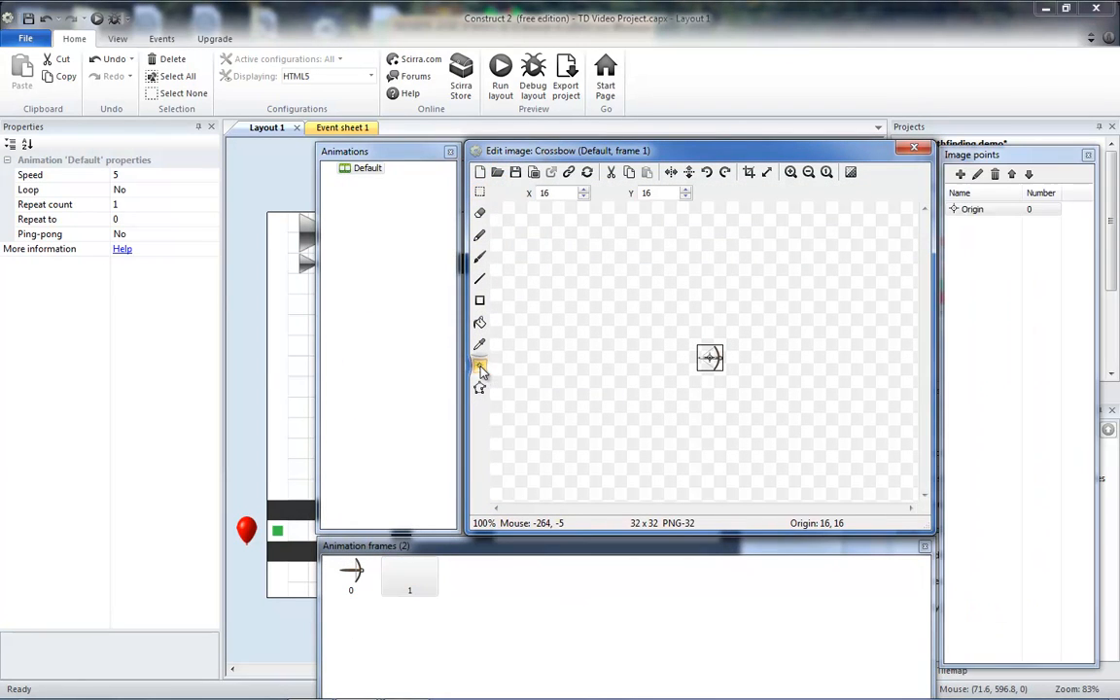
{"action": "left_click", "coordinate": [356, 579]}
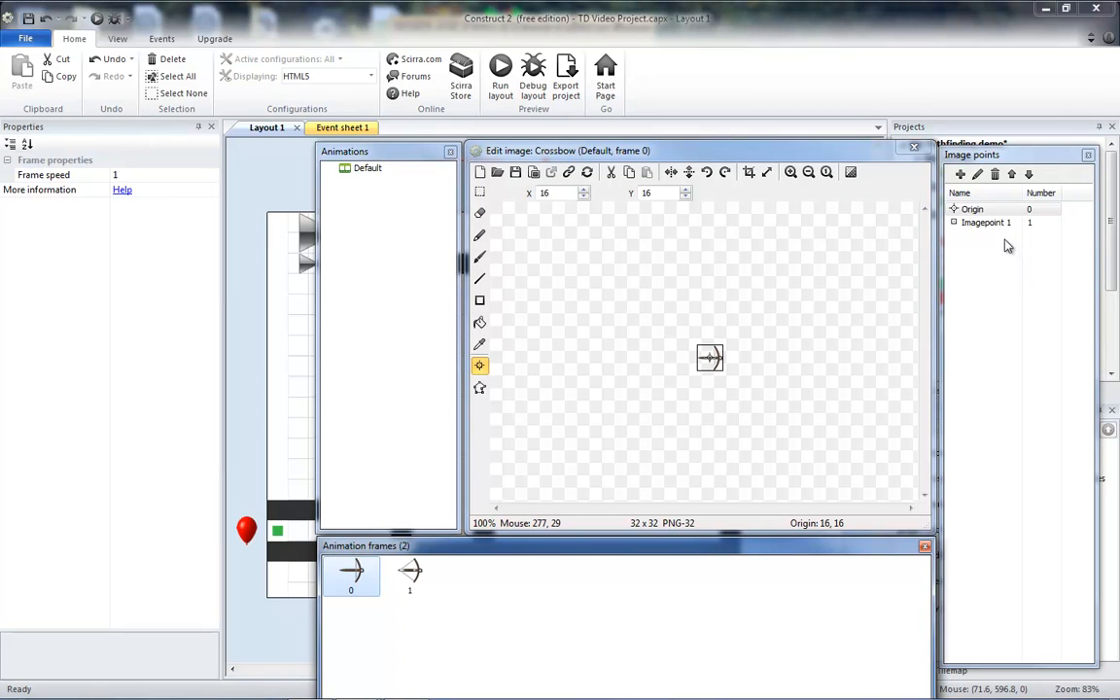
{"action": "left_click", "coordinate": [984, 222]}
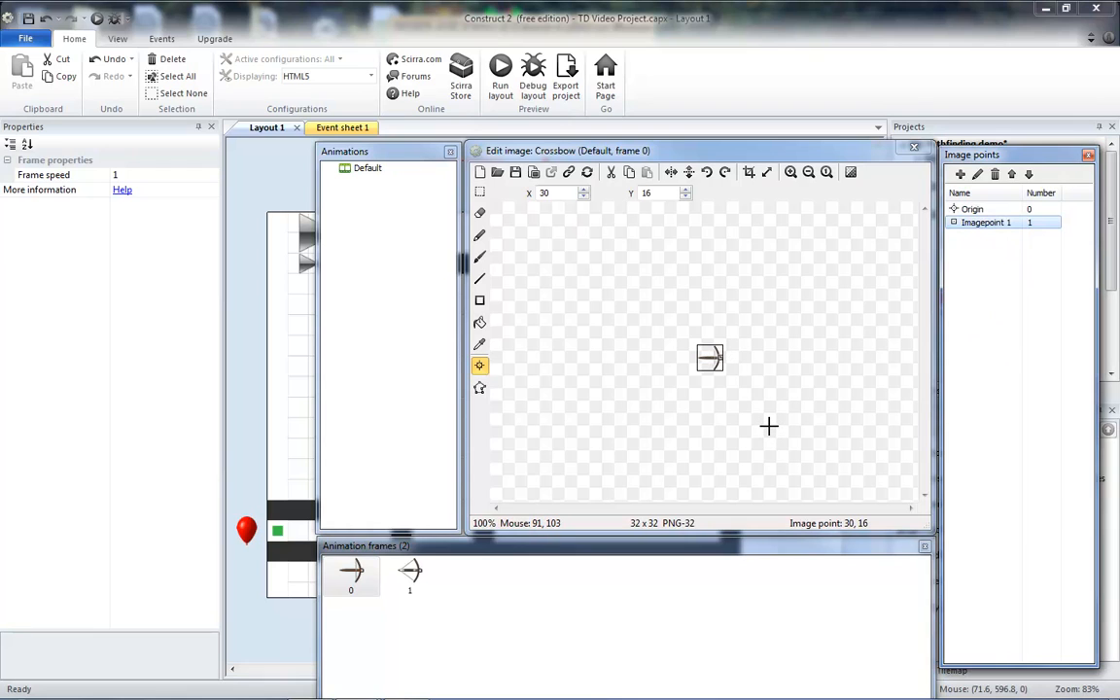
{"action": "left_click", "coordinate": [793, 172]}
{"action": "left_click", "coordinate": [793, 172]}
{"action": "left_click", "coordinate": [792, 172]}
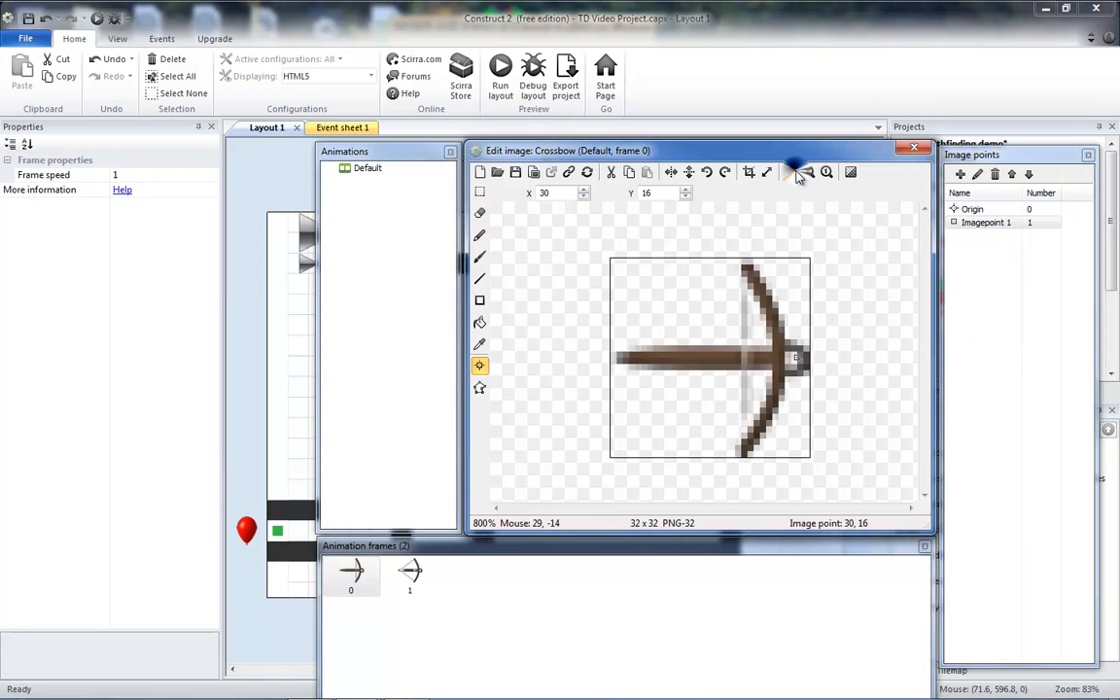
{"action": "left_click", "coordinate": [793, 173]}
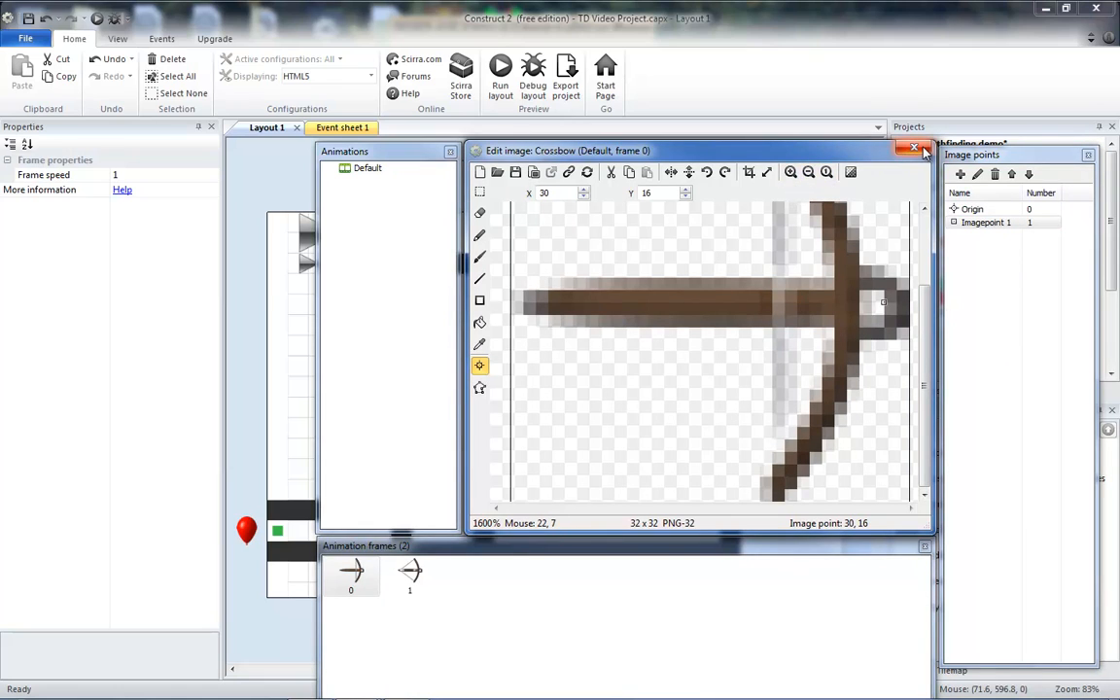
{"action": "left_click", "coordinate": [922, 148]}
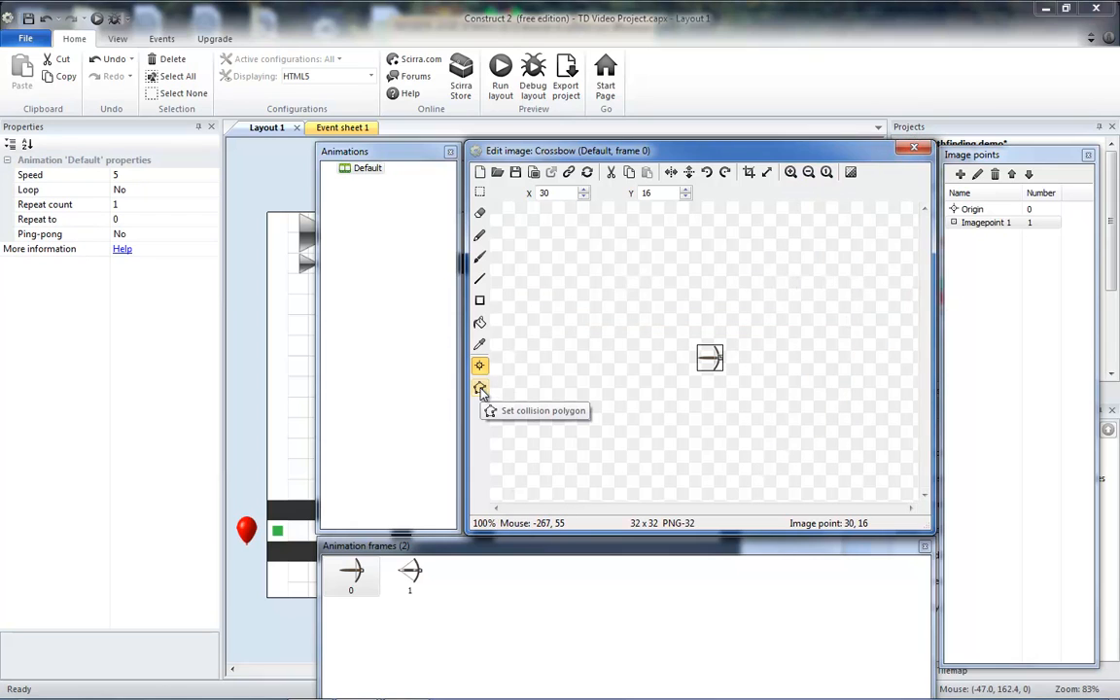
Move the upper and lower collision polygon points of Crossbow frame 0 onto the bow tips, at about (22, 0) and (22, 32).
{"action": "left_click", "coordinate": [481, 389]}
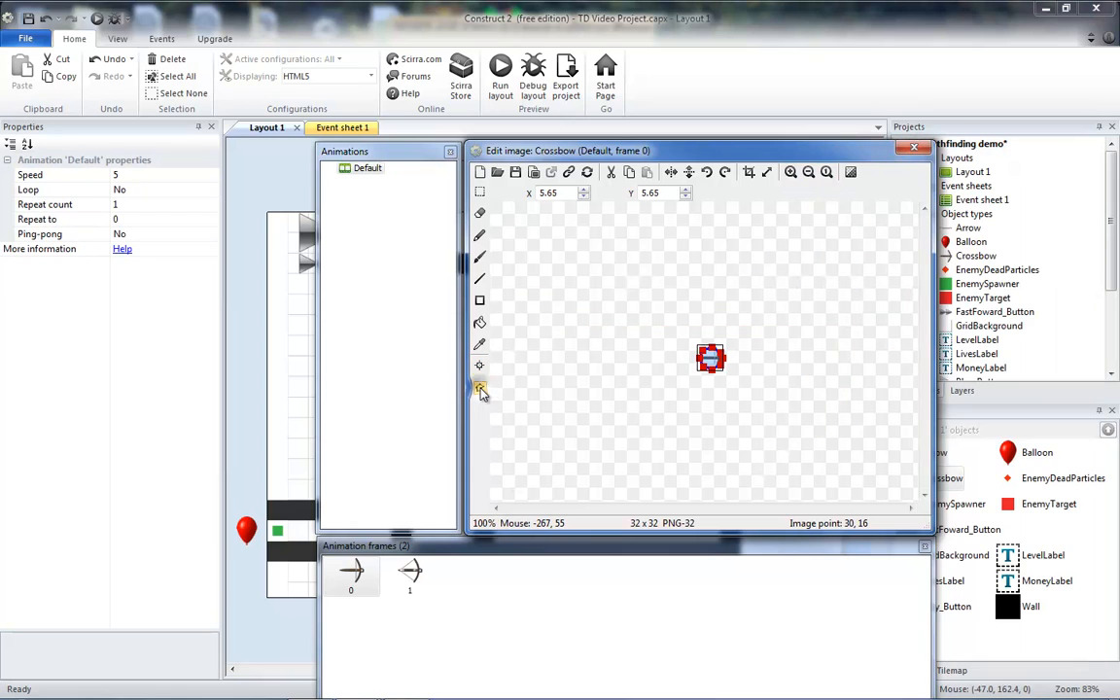
{"action": "left_click", "coordinate": [791, 173]}
{"action": "left_click", "coordinate": [791, 173]}
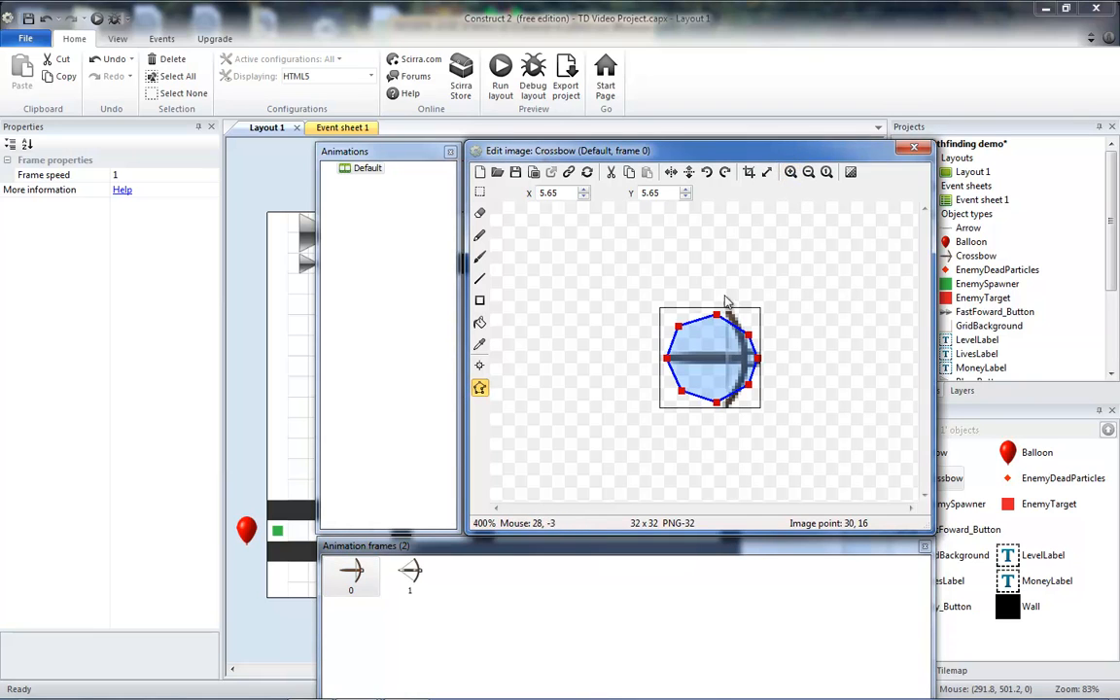
{"action": "left_click", "coordinate": [791, 172]}
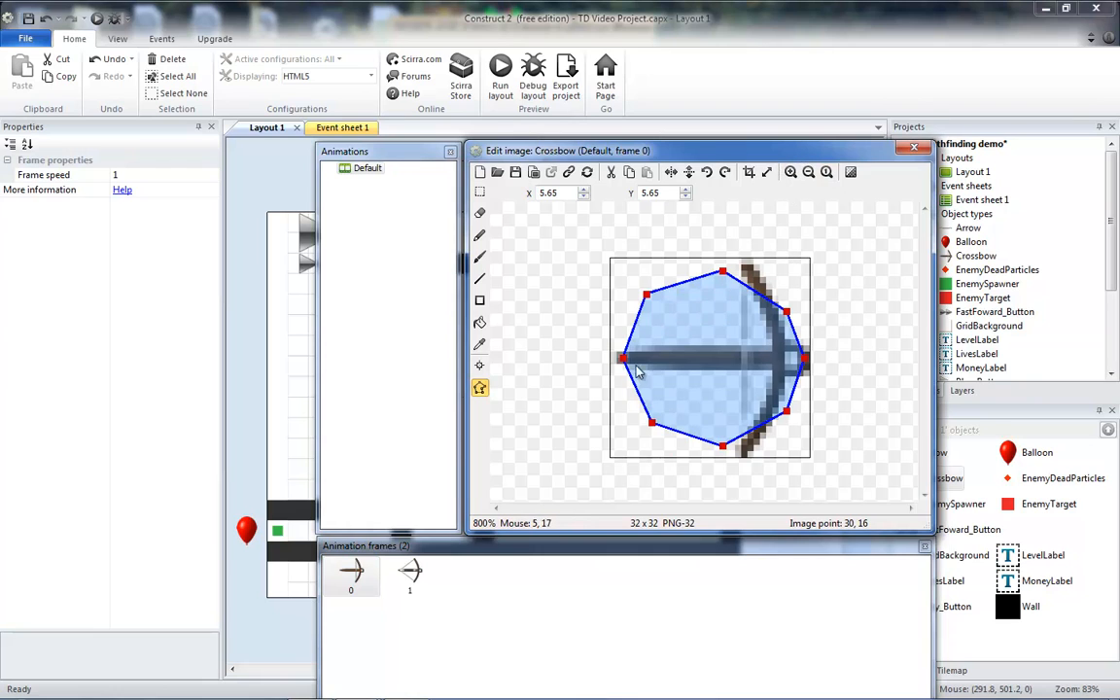
{"action": "left_click_drag", "start_coordinate": [724, 275], "coordinate": [749, 260]}
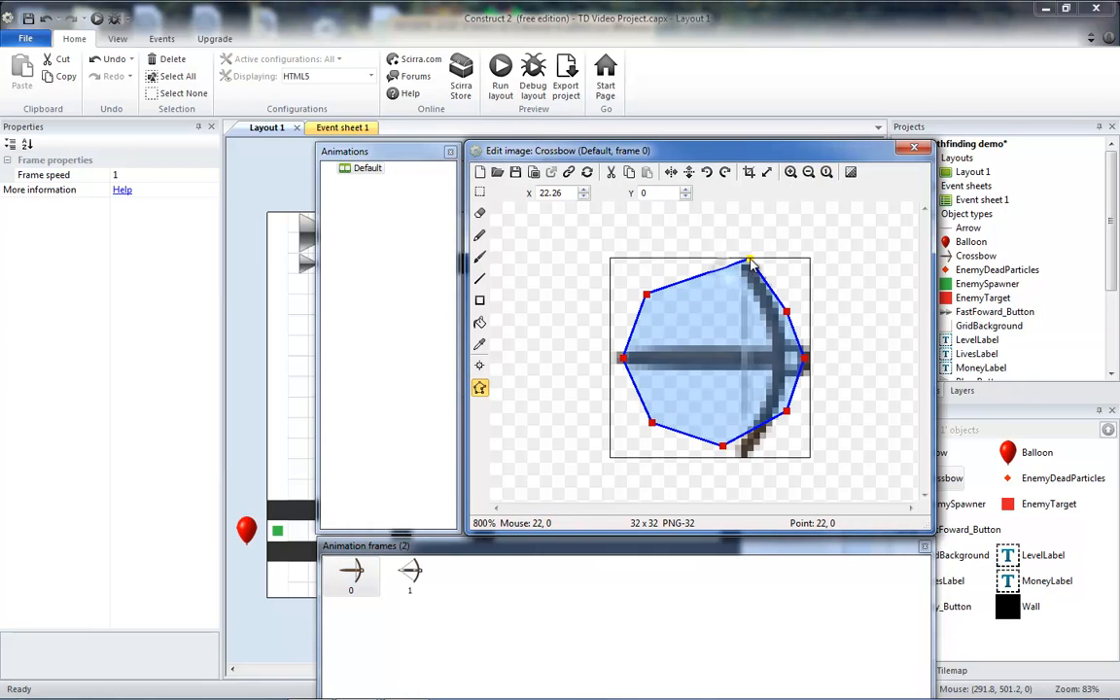
{"action": "left_click_drag", "start_coordinate": [723, 449], "coordinate": [746, 457]}
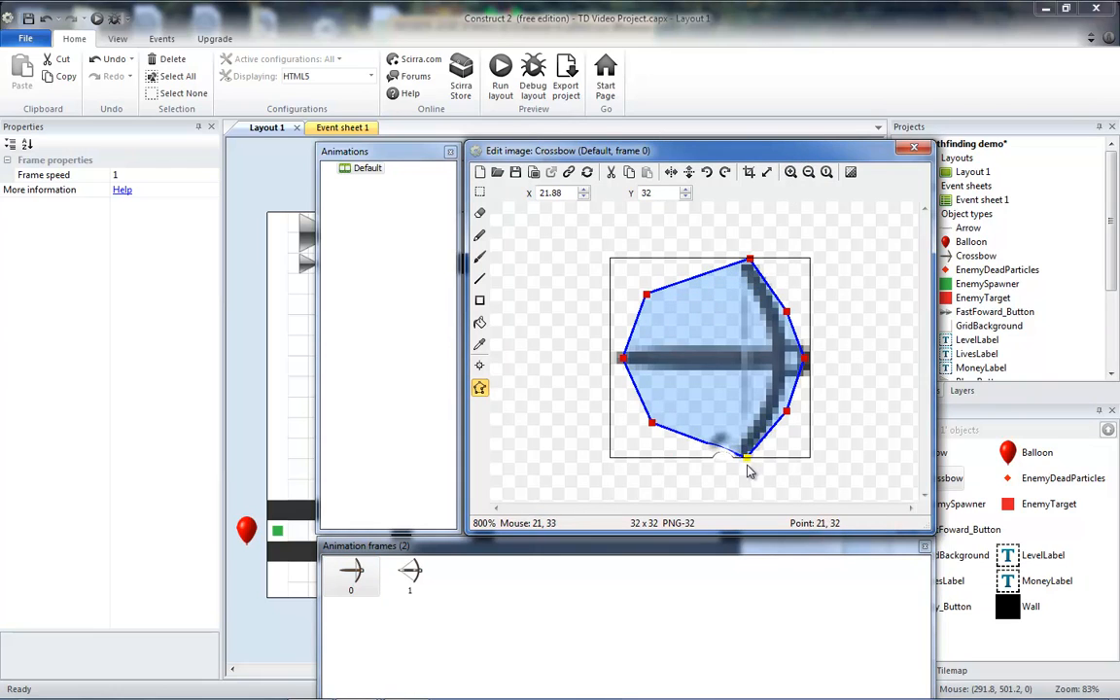
Delete the two collision polygon points of frame 0 between the crossbow's rear end and its bow tips.
{"action": "left_click", "coordinate": [651, 424]}
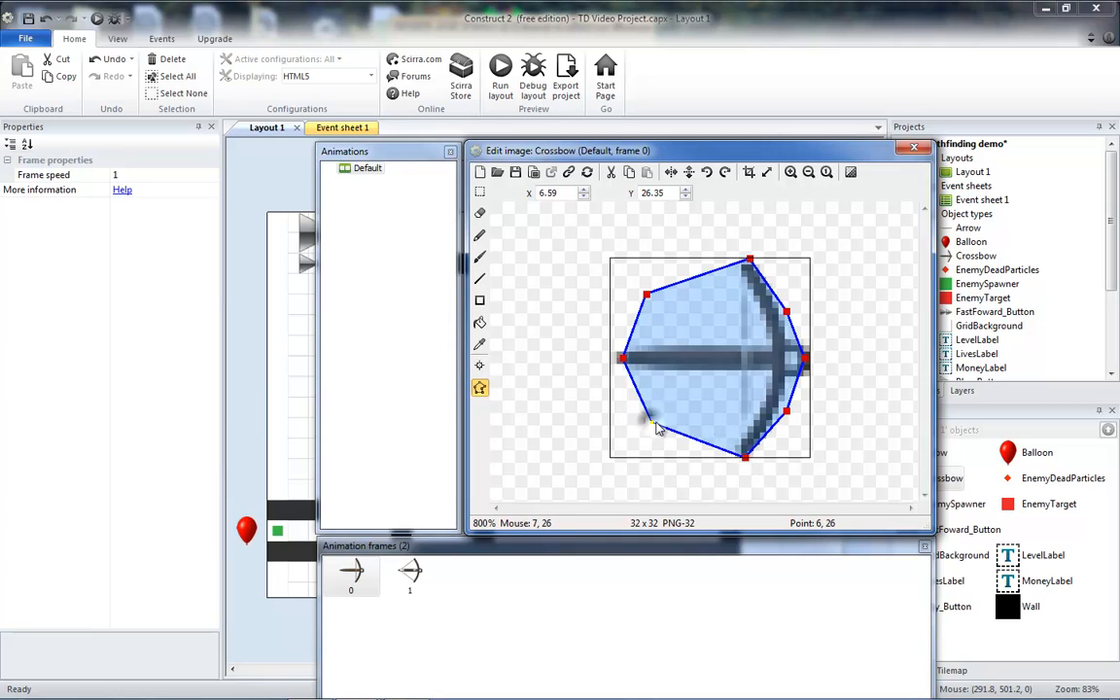
{"action": "key", "text": "Delete"}
{"action": "left_click", "coordinate": [647, 296]}
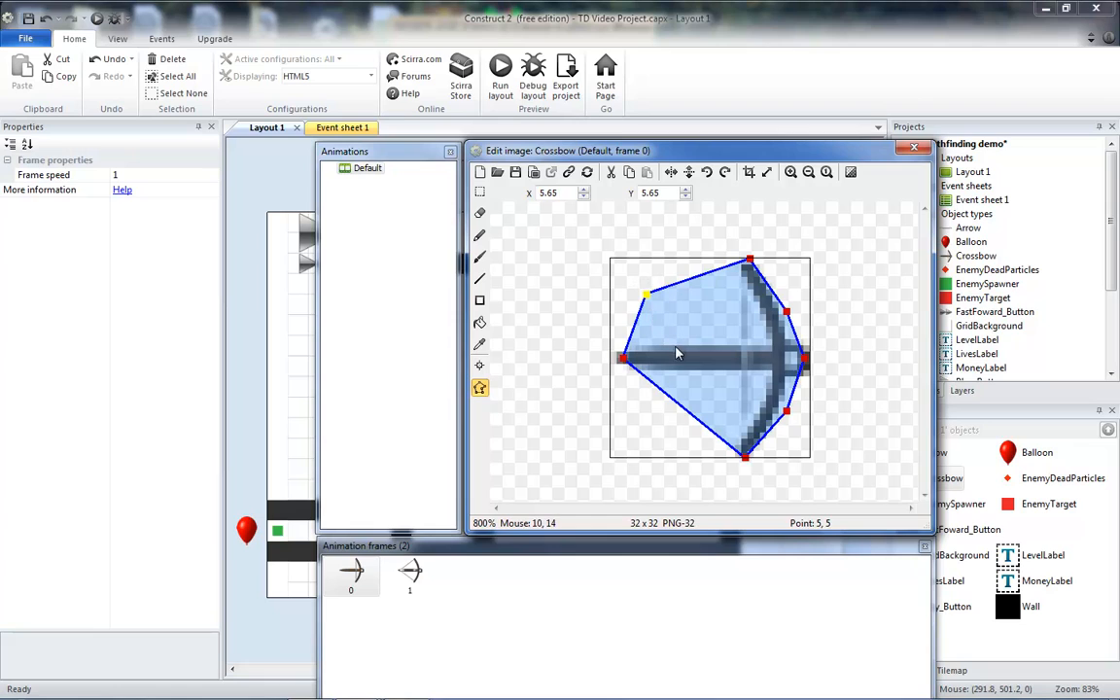
{"action": "key", "text": "Delete"}
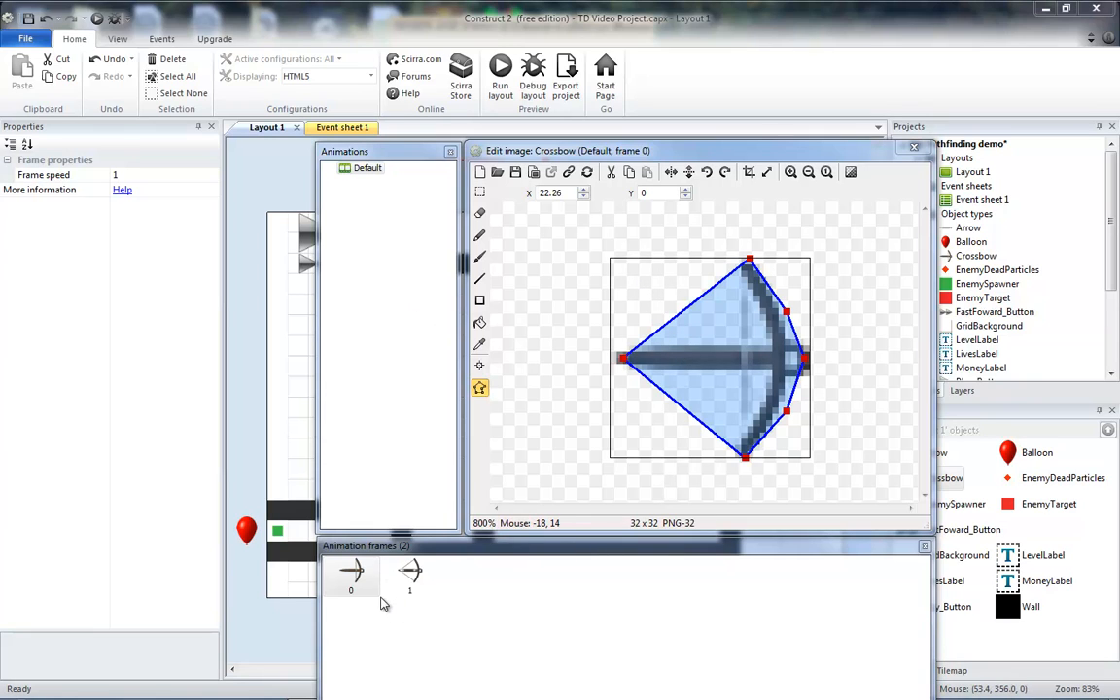
Apply frame 0's collision polygon to the whole Crossbow animation and check the polygon on frame 1.
{"action": "left_click", "coordinate": [410, 574]}
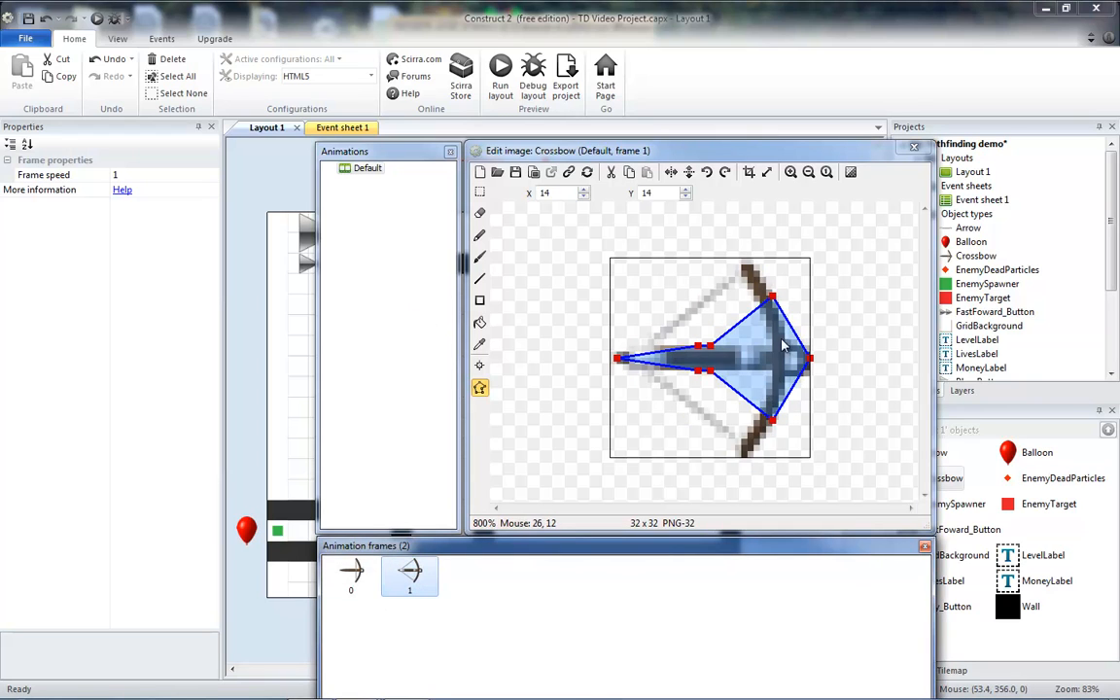
{"action": "left_click", "coordinate": [351, 574]}
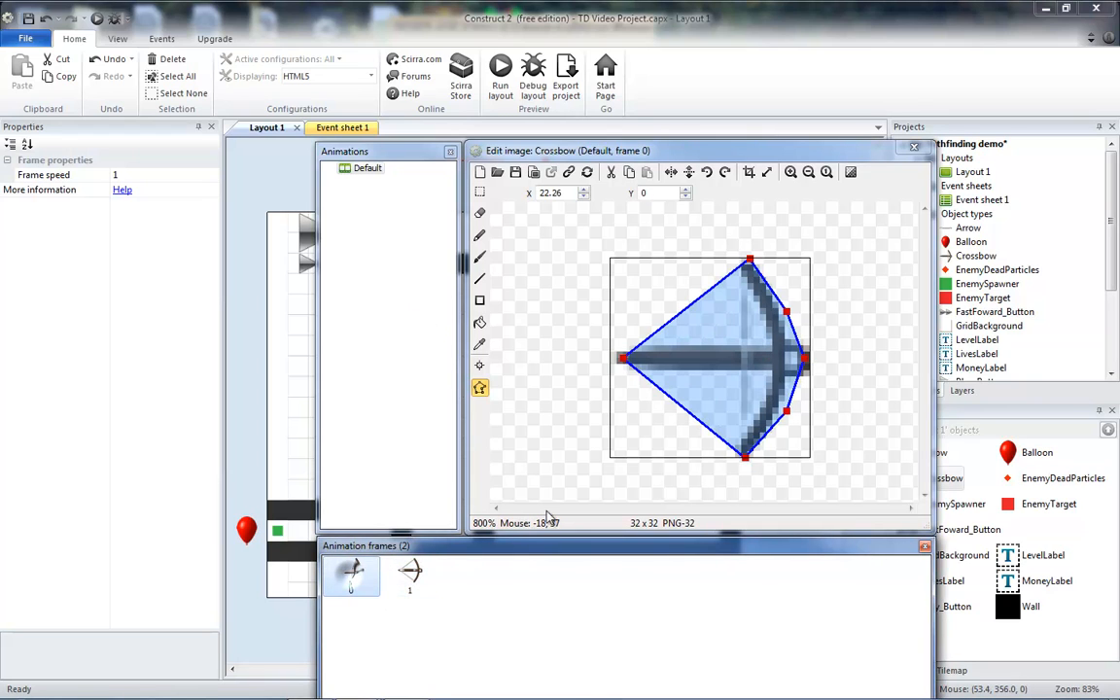
{"action": "right_click", "coordinate": [739, 362]}
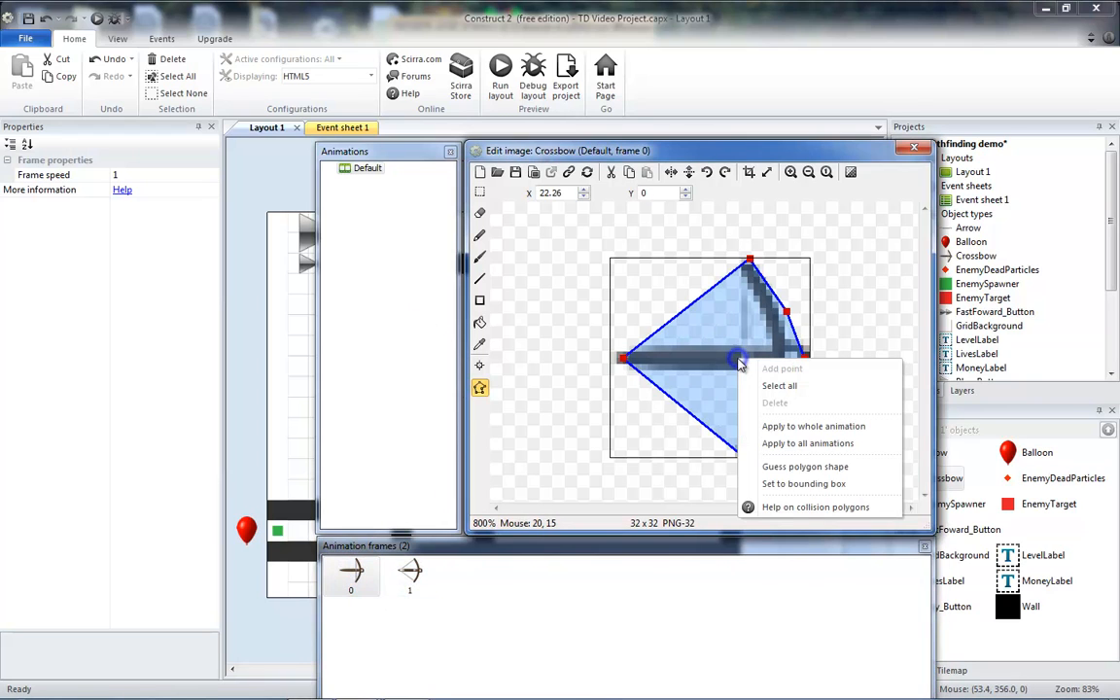
{"action": "left_click", "coordinate": [825, 428]}
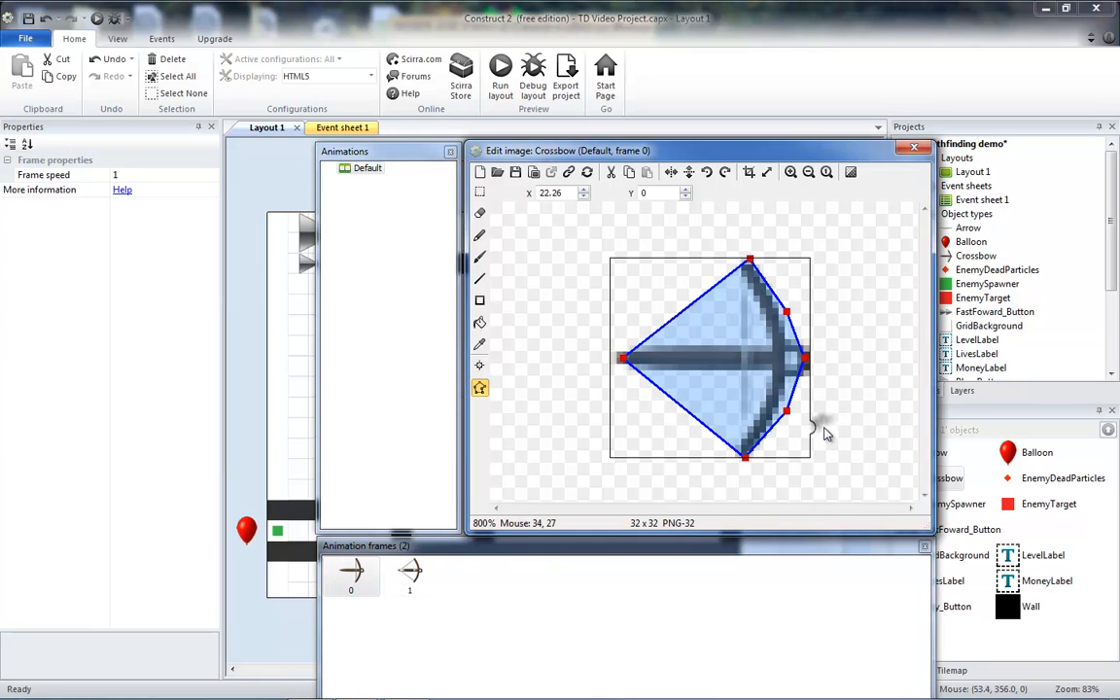
{"action": "left_click", "coordinate": [414, 577]}
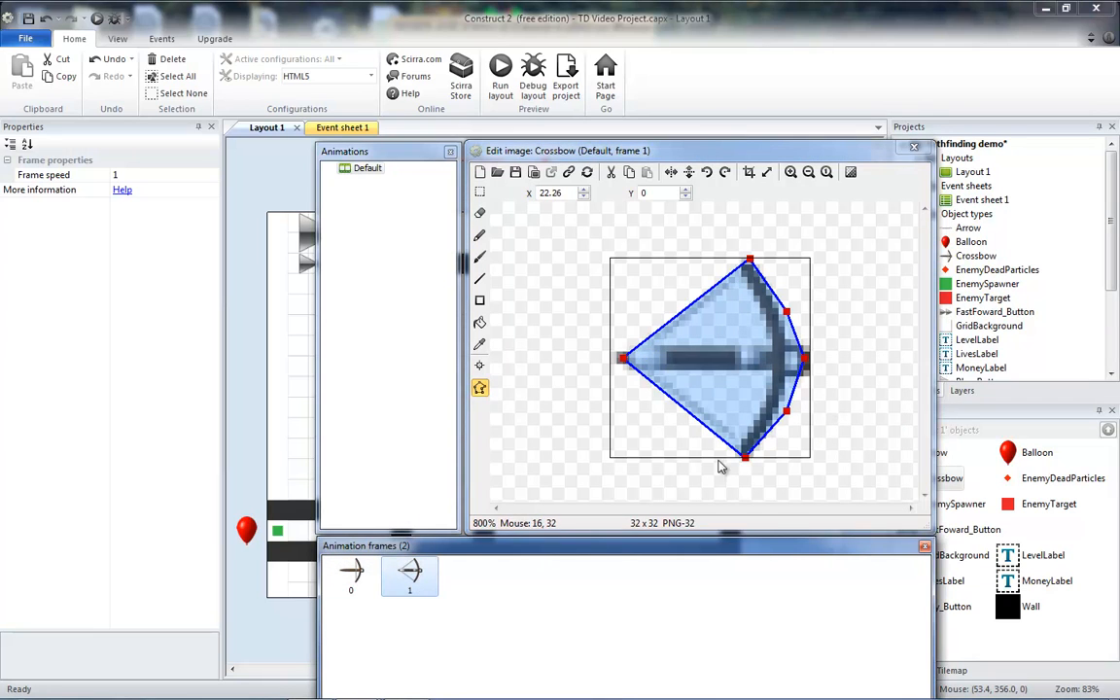
Compare the image points defined on Crossbow frames 0 and 1.
{"action": "left_click", "coordinate": [481, 367]}
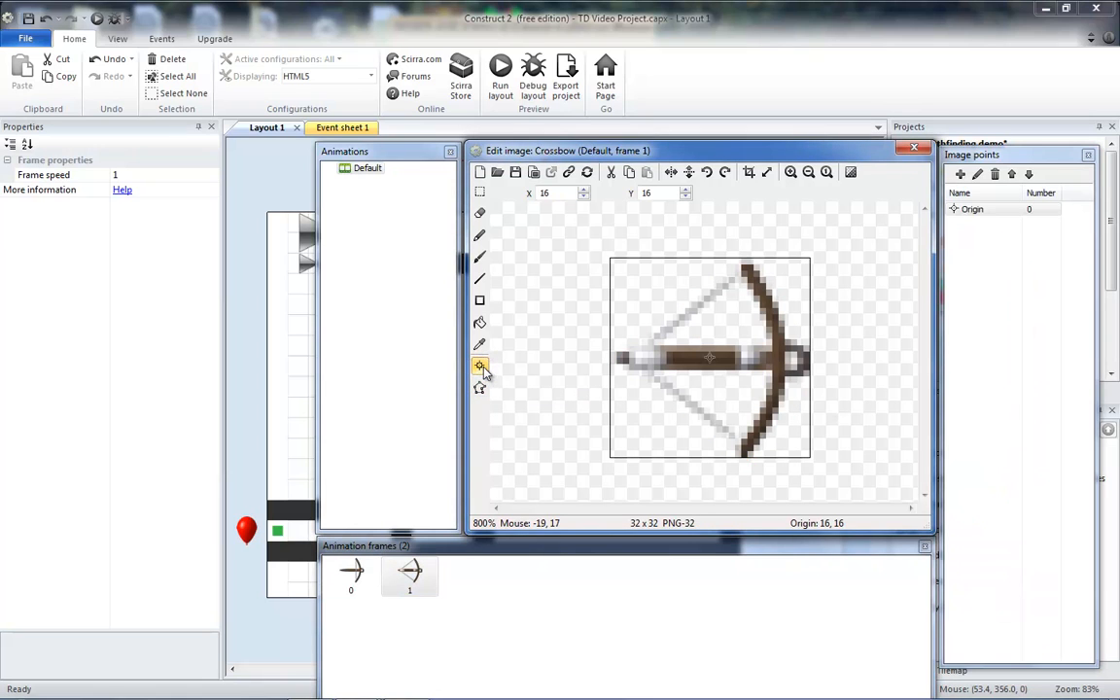
{"action": "left_click", "coordinate": [351, 574]}
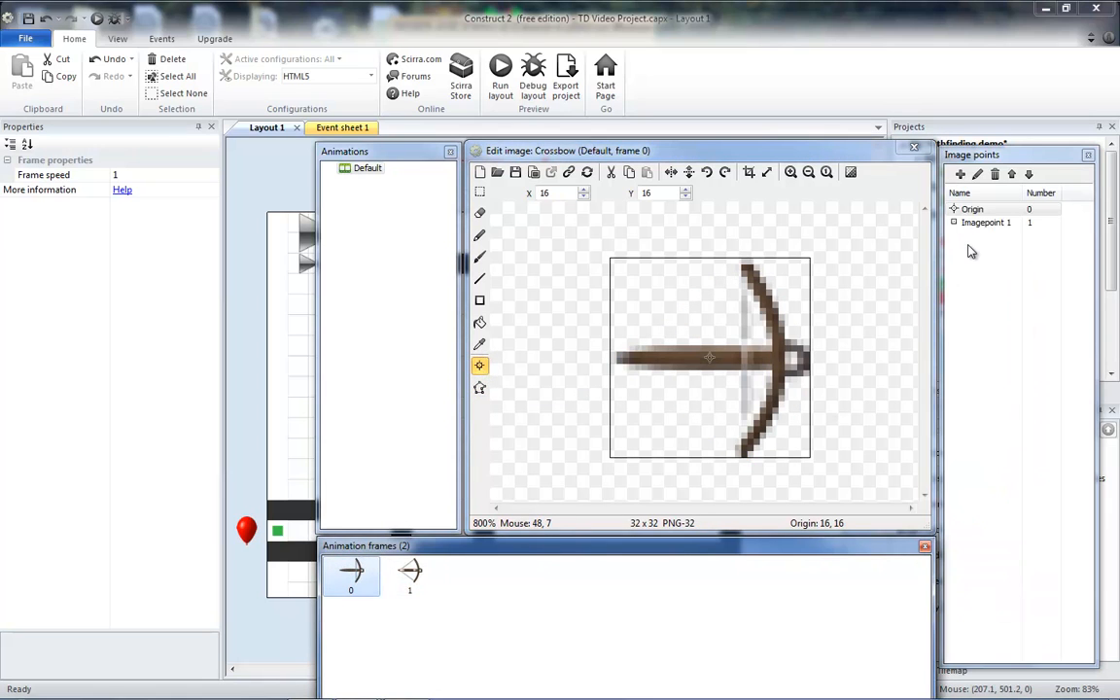
{"action": "left_click", "coordinate": [409, 575]}
{"action": "left_click", "coordinate": [338, 575]}
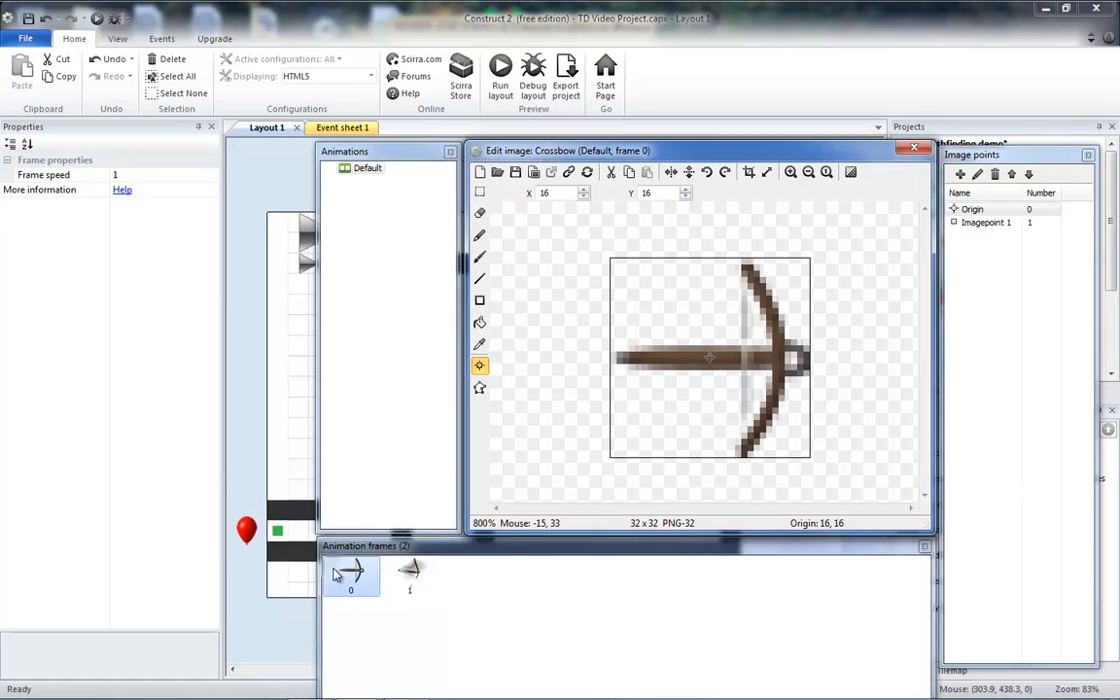
{"action": "left_click", "coordinate": [410, 575]}
{"action": "left_click", "coordinate": [346, 573]}
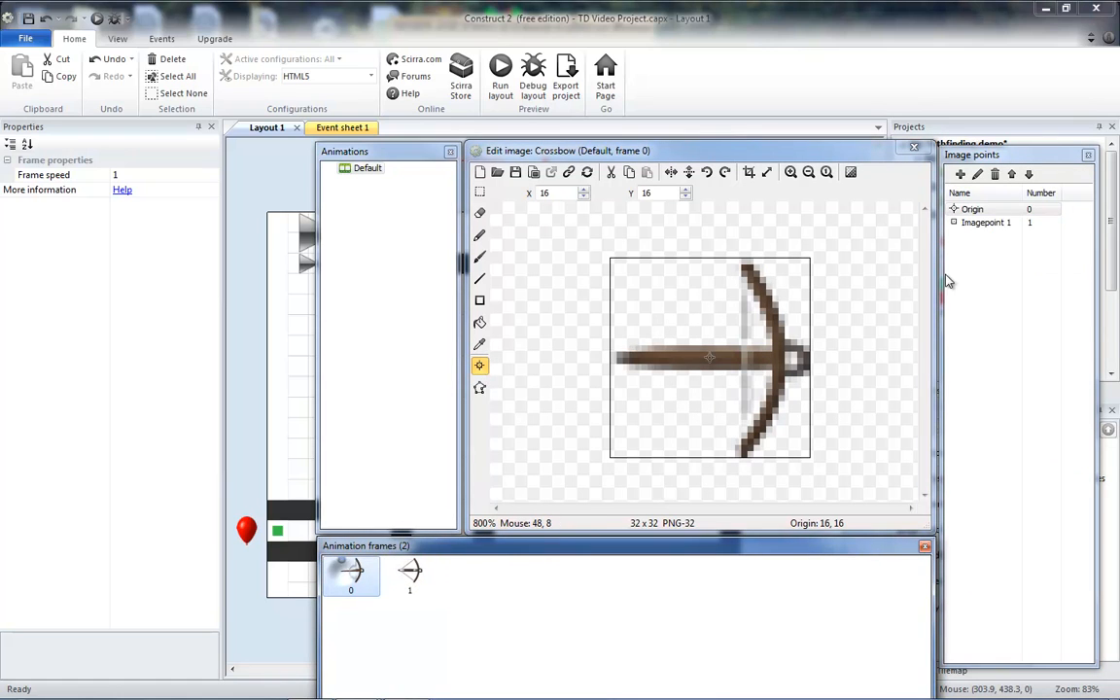
Apply frame 0's Imagepoint 1 to the whole Crossbow animation and check it on frame 1.
{"action": "left_click", "coordinate": [987, 223]}
{"action": "right_click", "coordinate": [990, 224]}
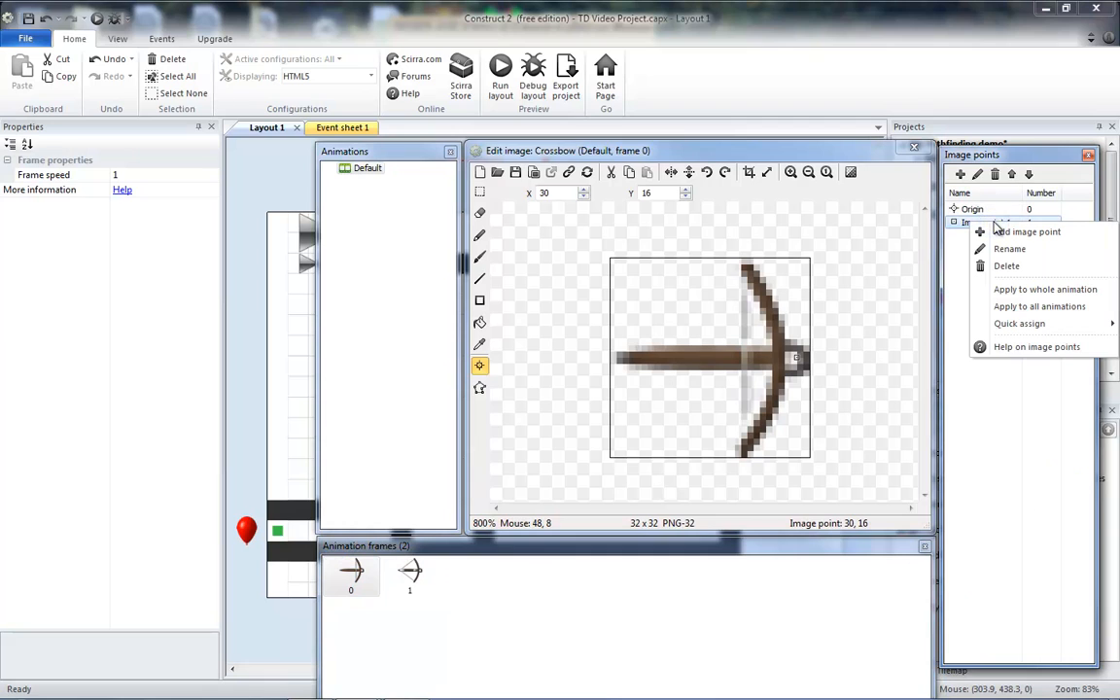
{"action": "left_click", "coordinate": [1041, 290]}
{"action": "left_click", "coordinate": [414, 576]}
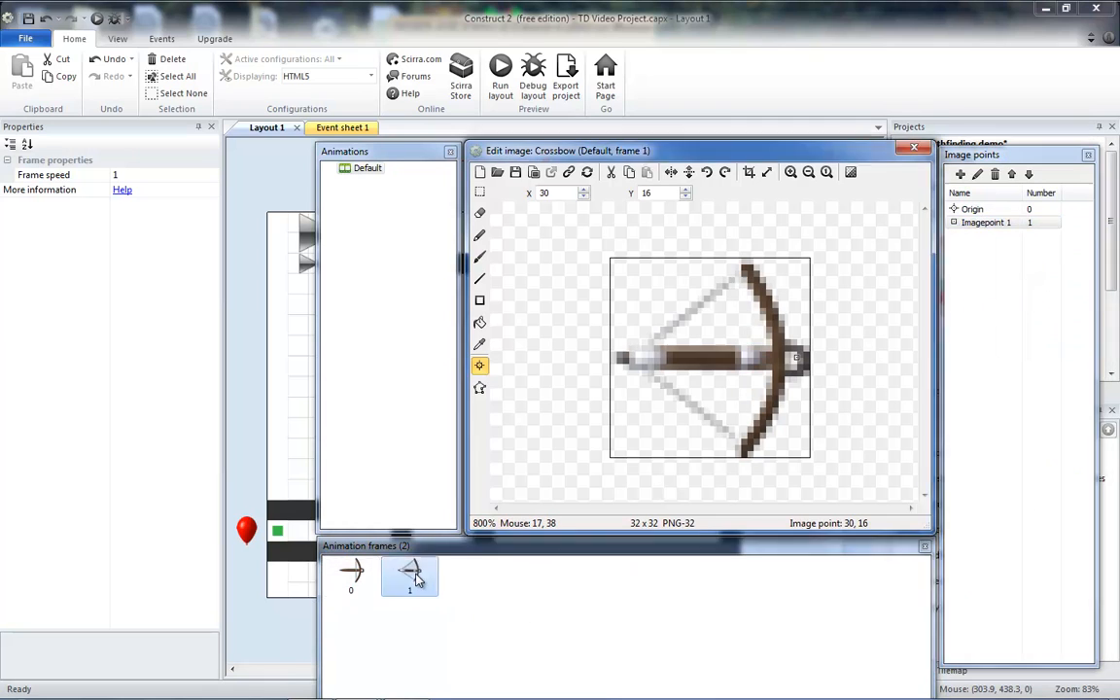
{"action": "double_click", "coordinate": [1001, 223]}
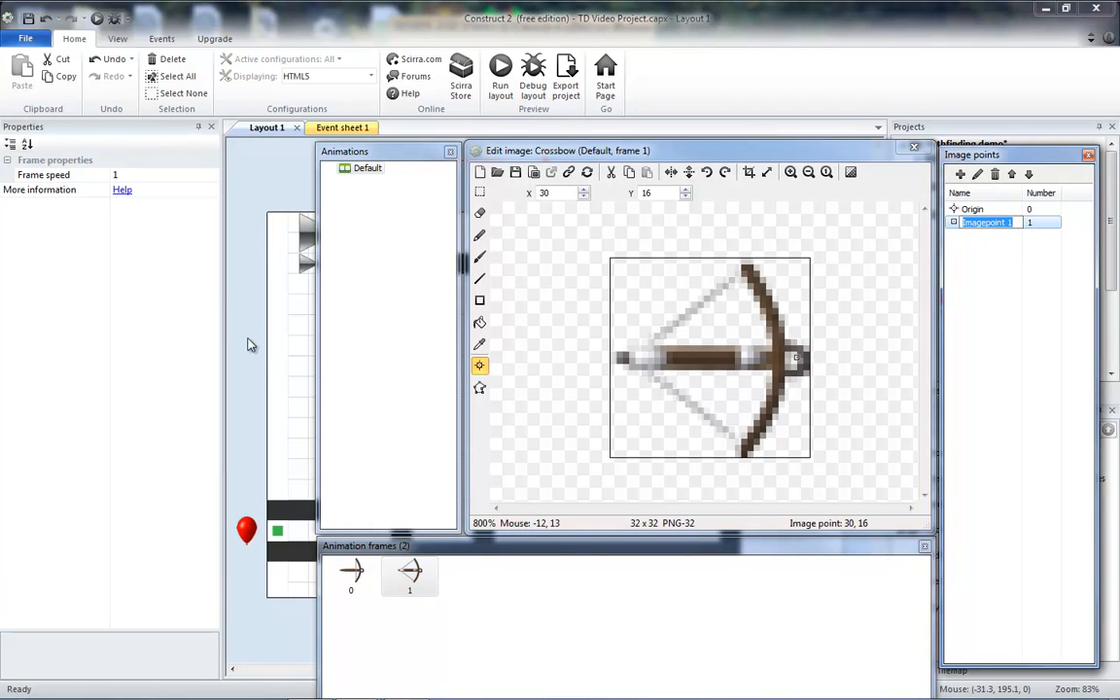
{"action": "left_click", "coordinate": [914, 146]}
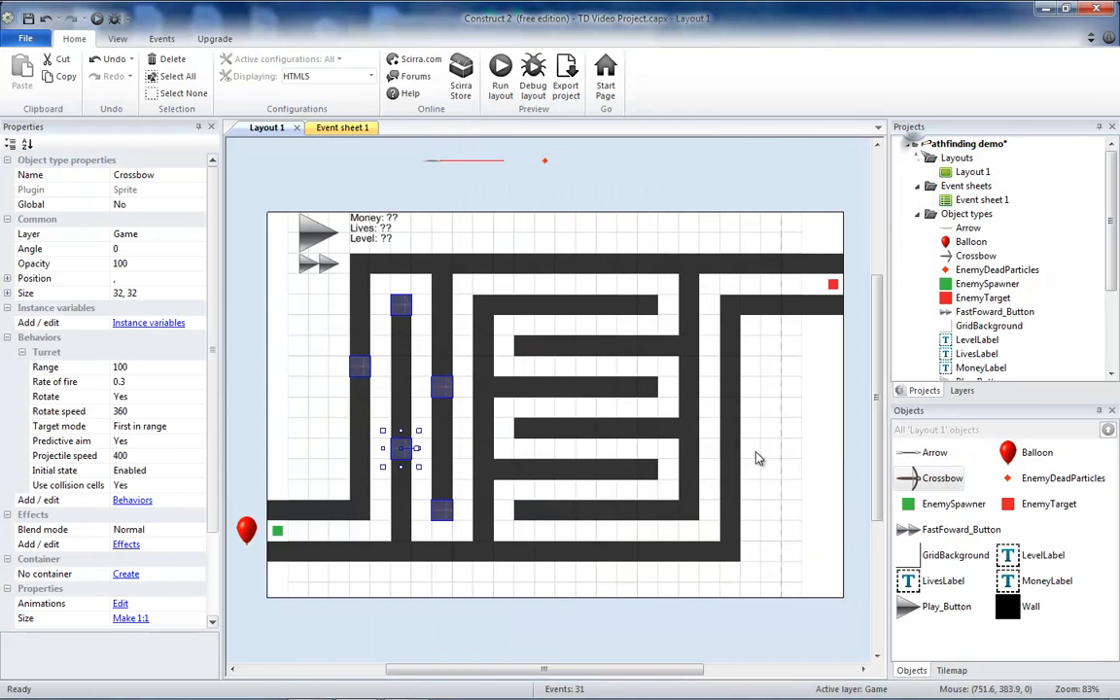
Preview the layout in the browser and start the game to test the crossbows.
{"action": "left_click", "coordinate": [501, 73]}
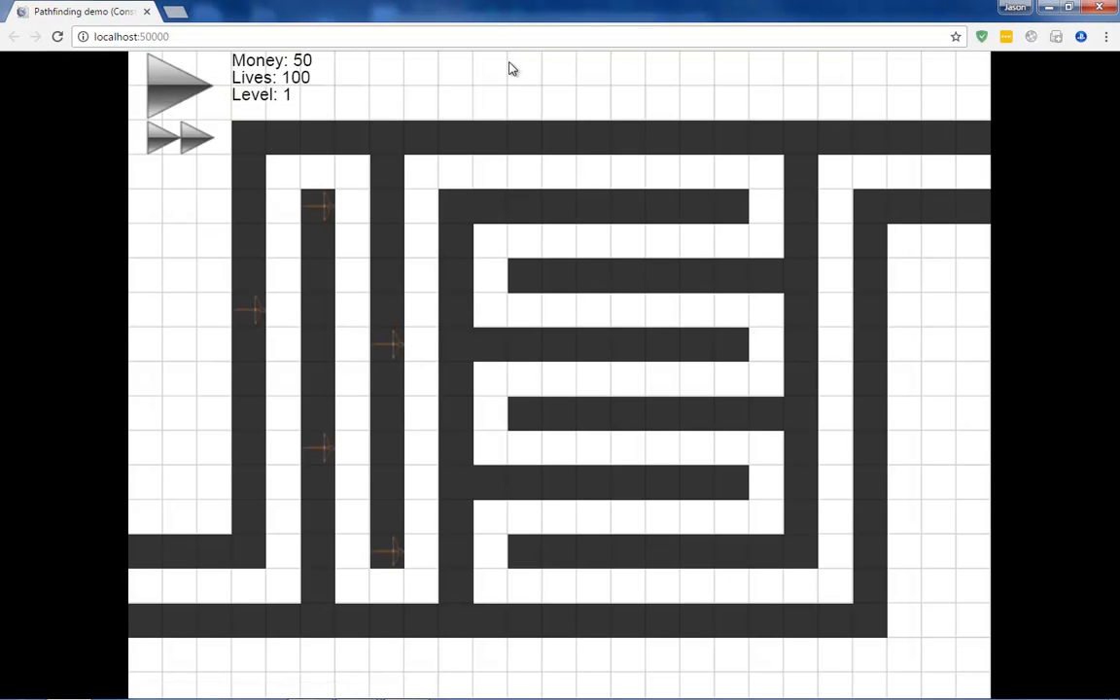
{"action": "left_click", "coordinate": [166, 88]}
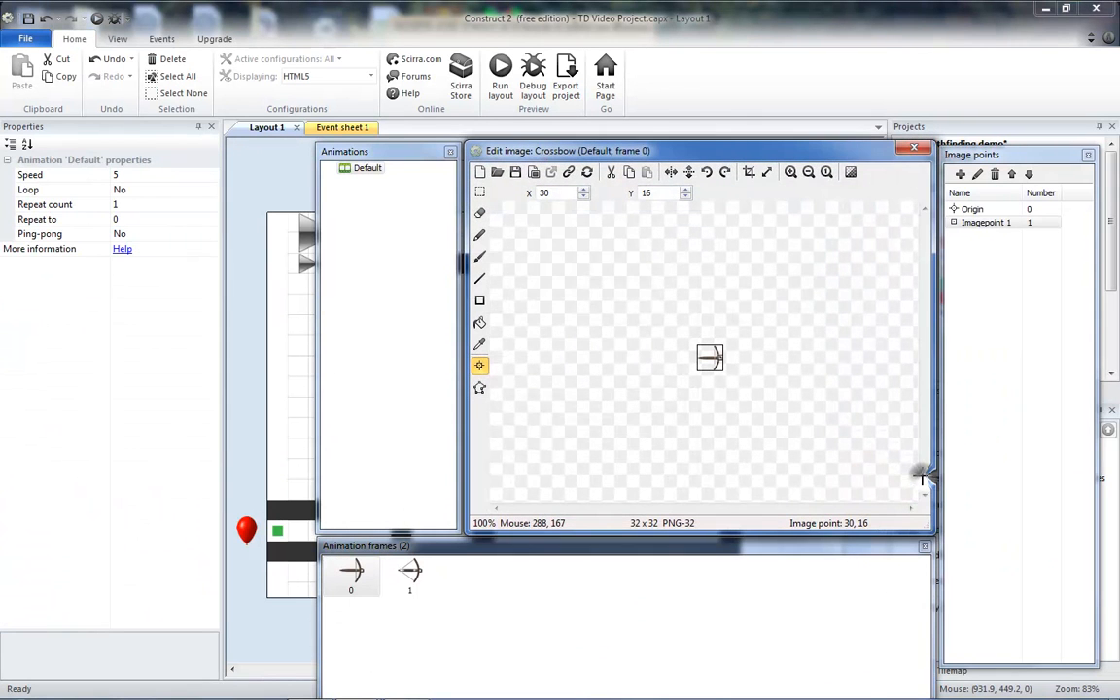
Set the speed of the Crossbow's Default animation to 0 and close the image editor.
{"action": "left_click", "coordinate": [131, 190]}
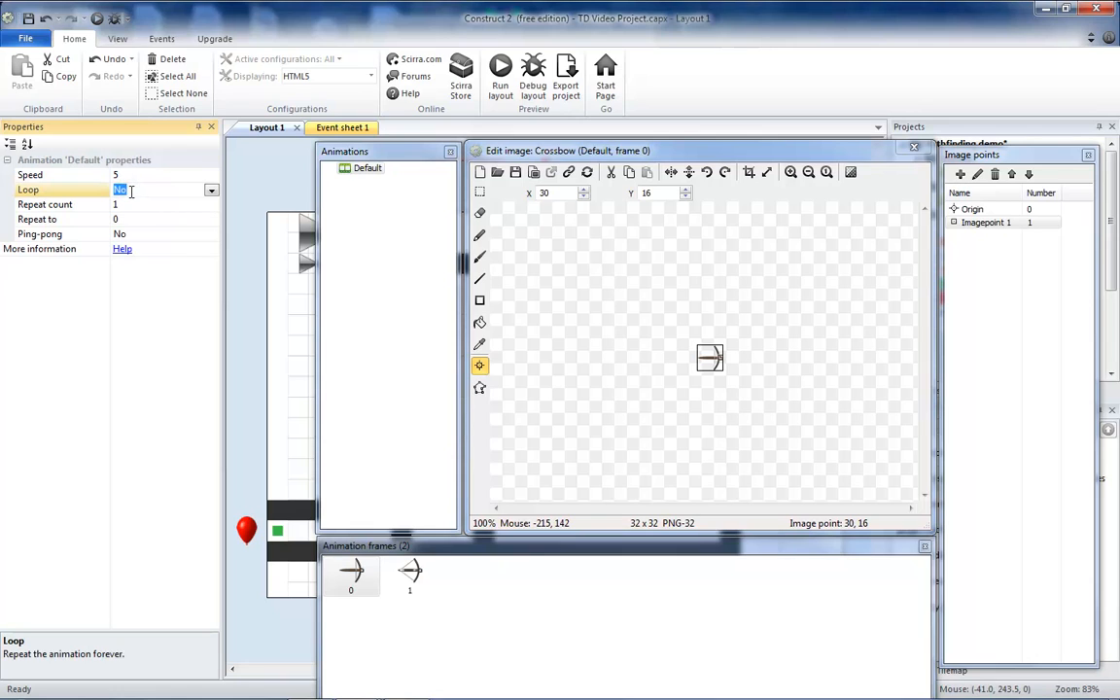
{"action": "left_click", "coordinate": [136, 174]}
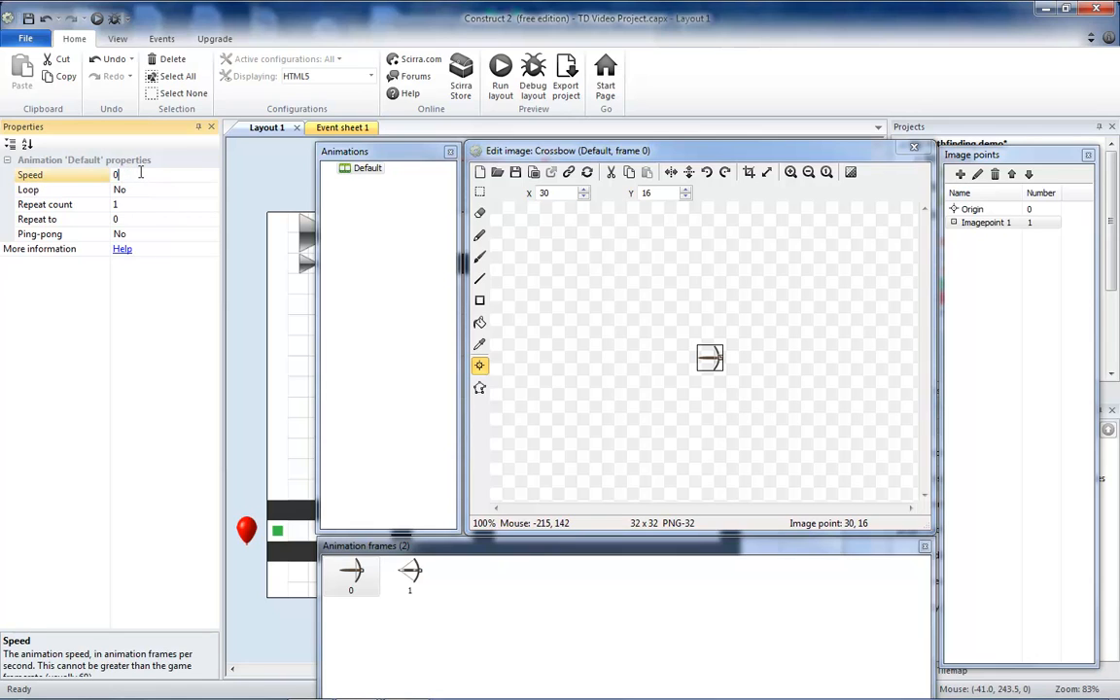
{"action": "left_click", "coordinate": [321, 393]}
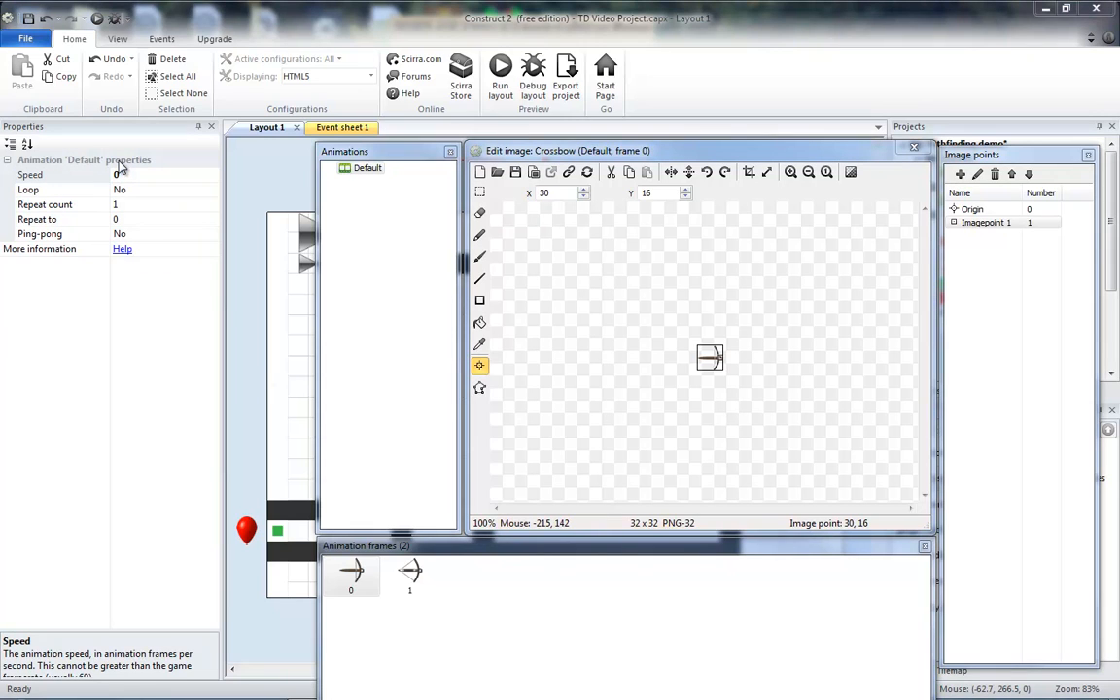
{"action": "left_click", "coordinate": [915, 151]}
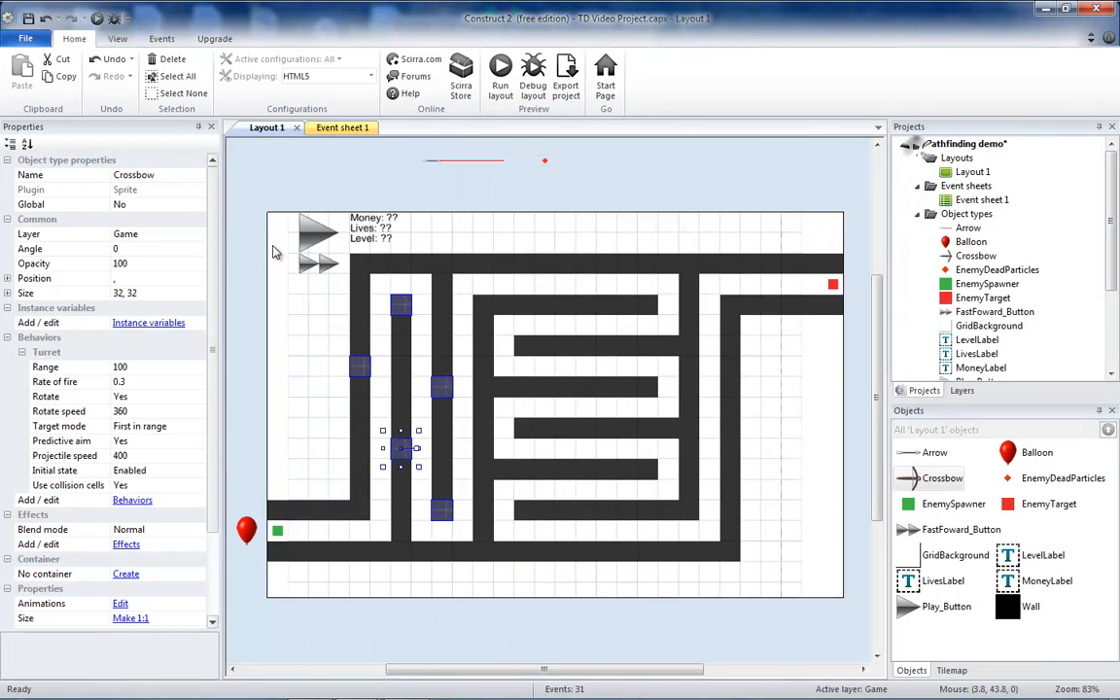
Add a Crossbow Set frame action with frame 0 to the On Turret shoot event and check that frame's image.
{"action": "left_click", "coordinate": [343, 128]}
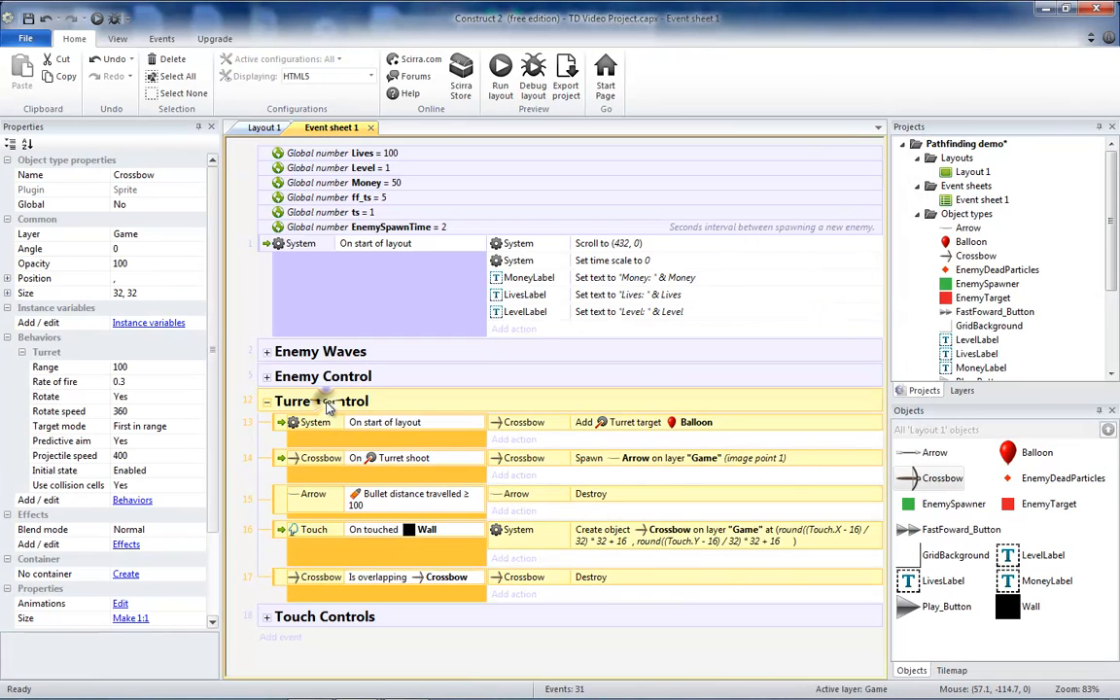
{"action": "left_click", "coordinate": [324, 461]}
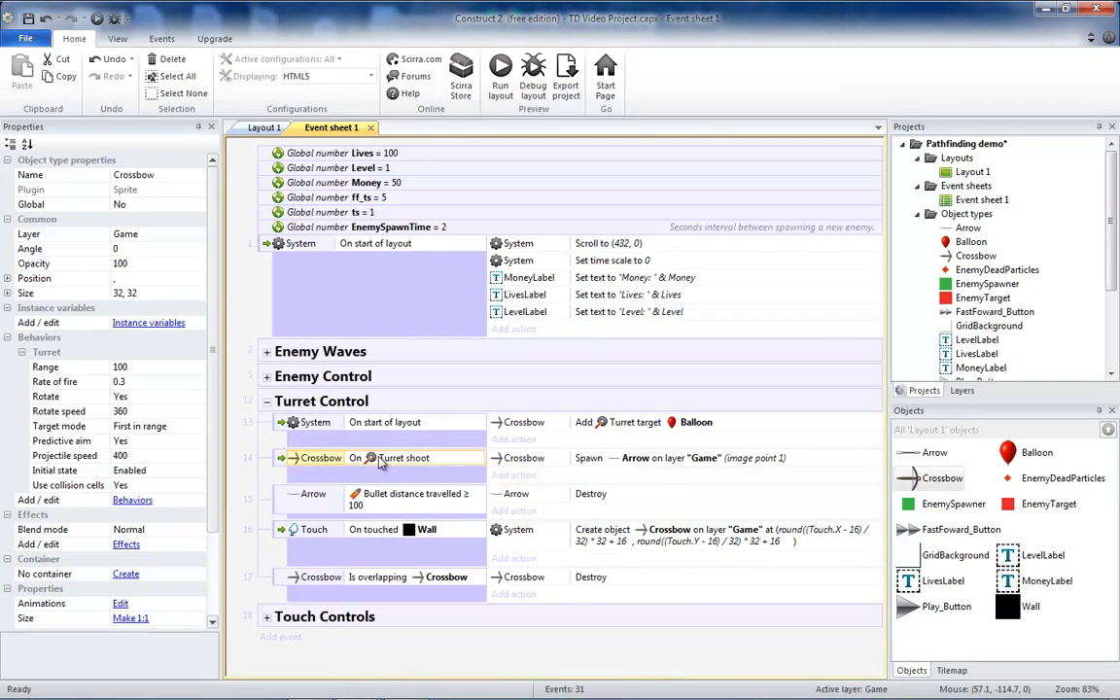
{"action": "left_click", "coordinate": [654, 466]}
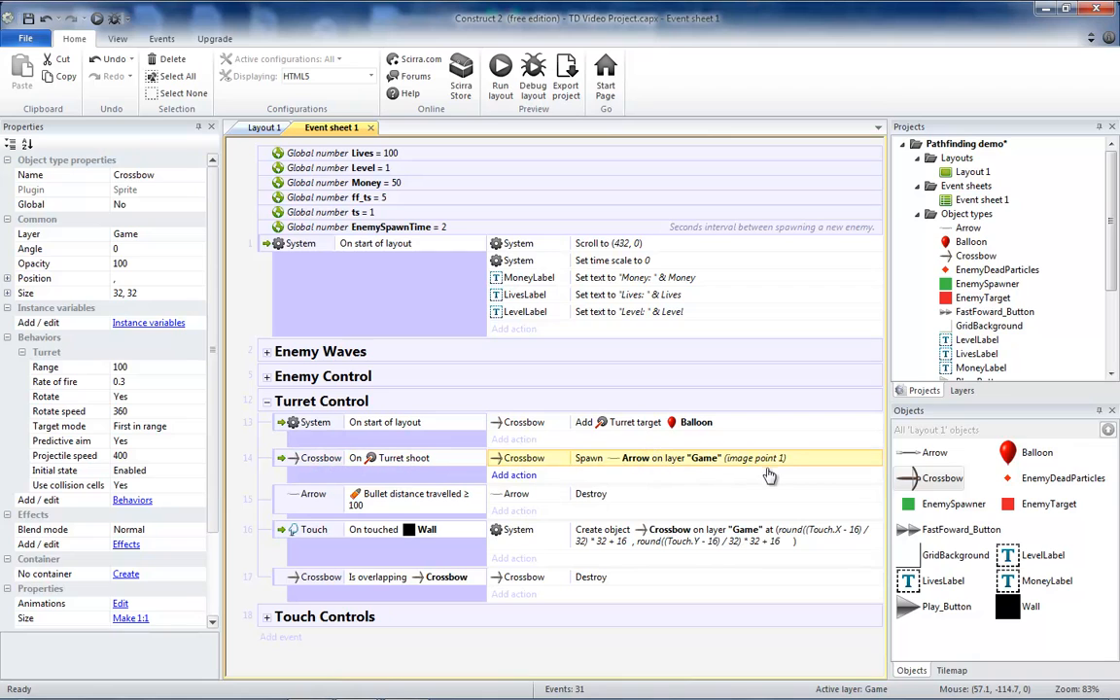
{"action": "left_click", "coordinate": [514, 476]}
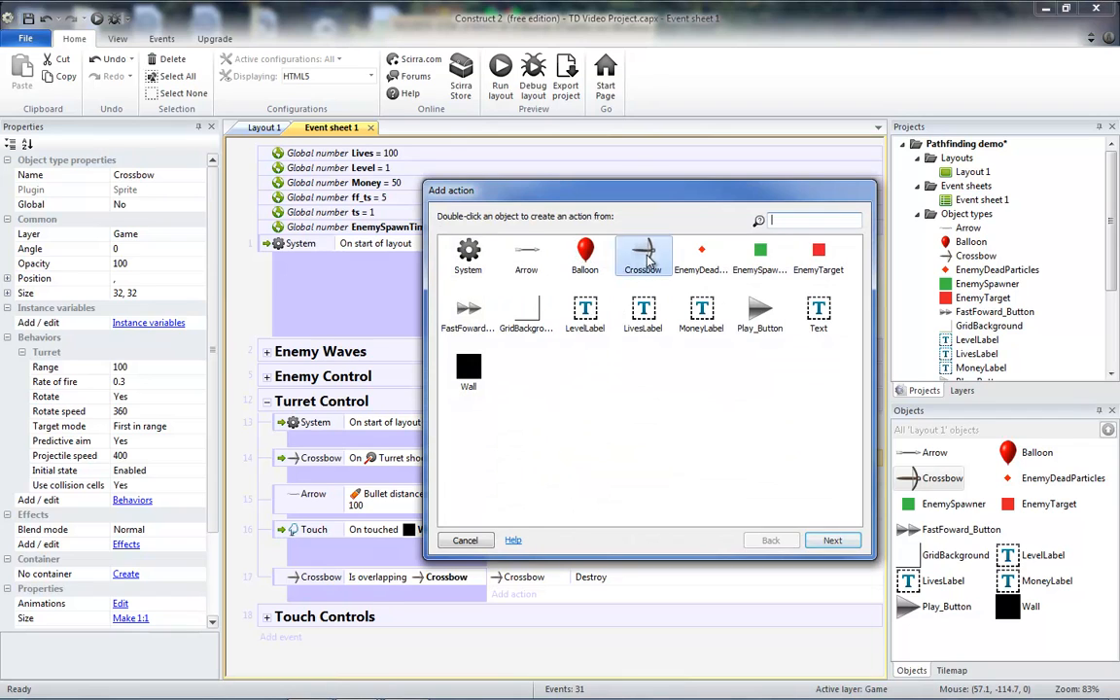
{"action": "double_click", "coordinate": [645, 259]}
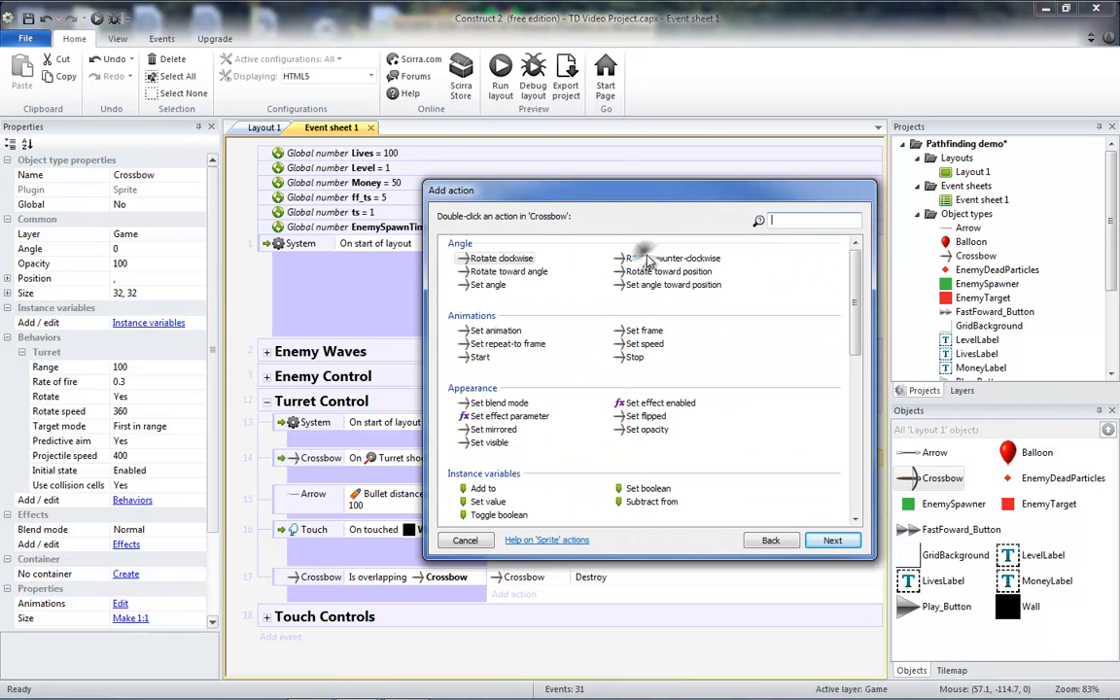
{"action": "left_click", "coordinate": [642, 331]}
{"action": "left_click", "coordinate": [833, 540]}
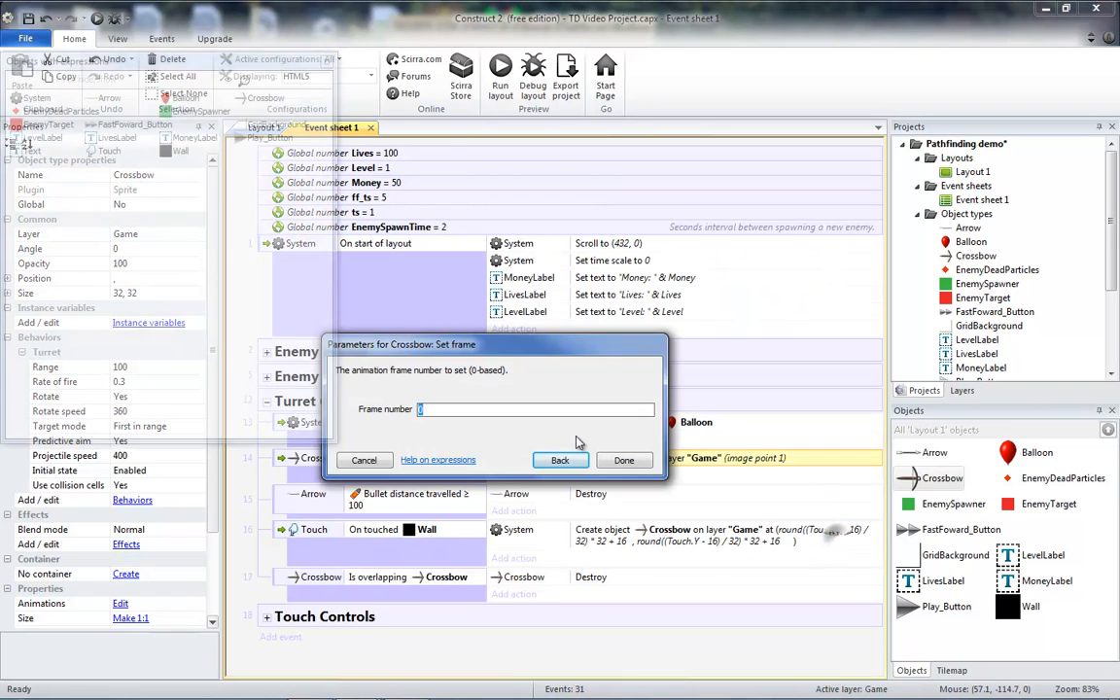
{"action": "left_click", "coordinate": [626, 393]}
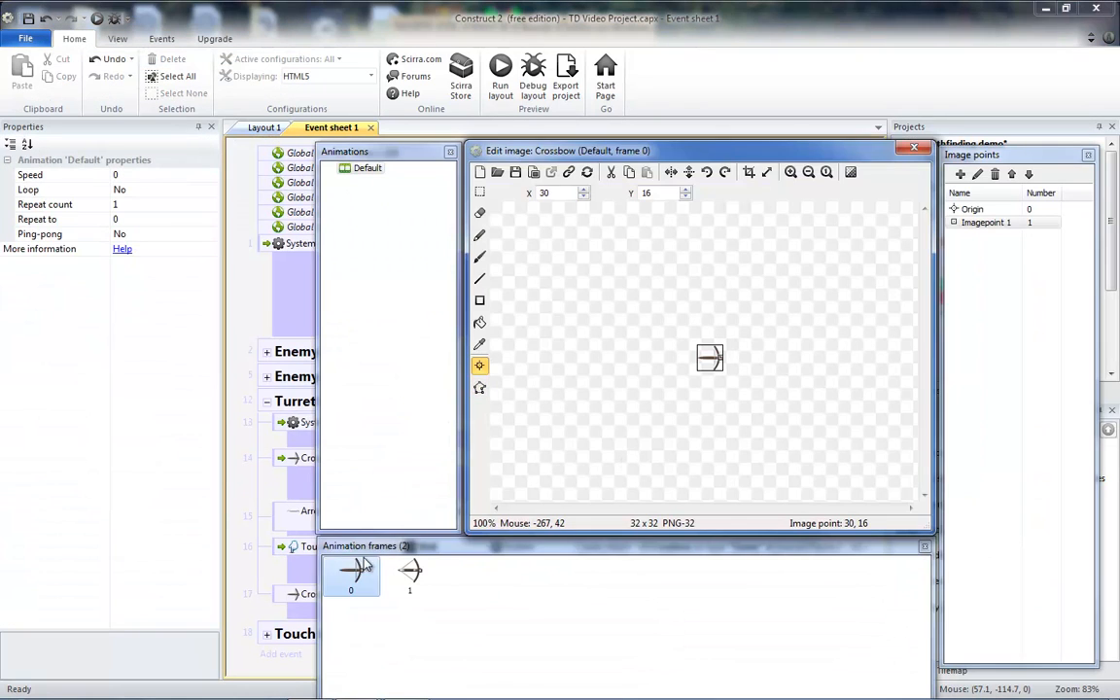
{"action": "left_click", "coordinate": [358, 569]}
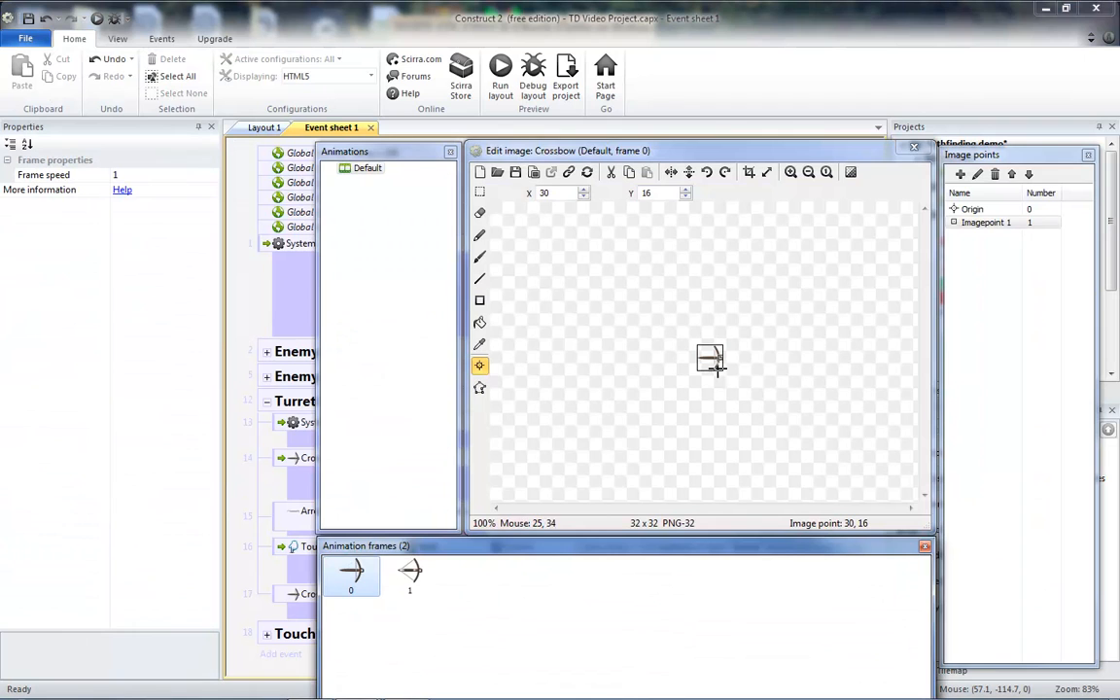
{"action": "left_click", "coordinate": [914, 147]}
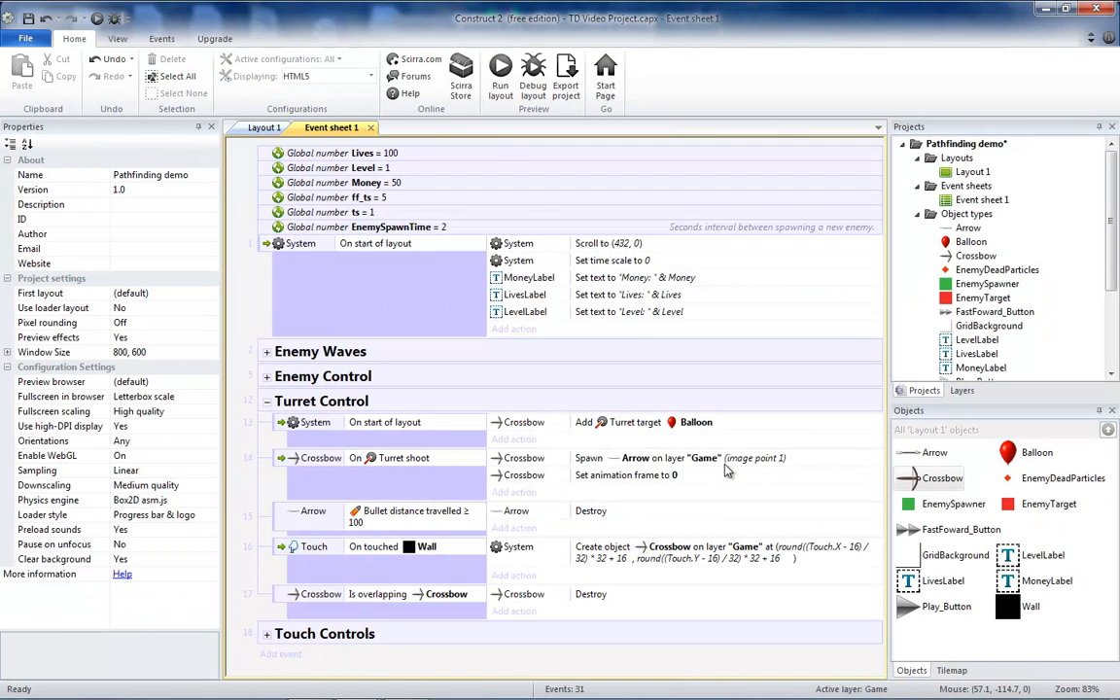
Choose a System Wait action to follow the Set animation frame action in the On Turret shoot event.
{"action": "left_click", "coordinate": [632, 476]}
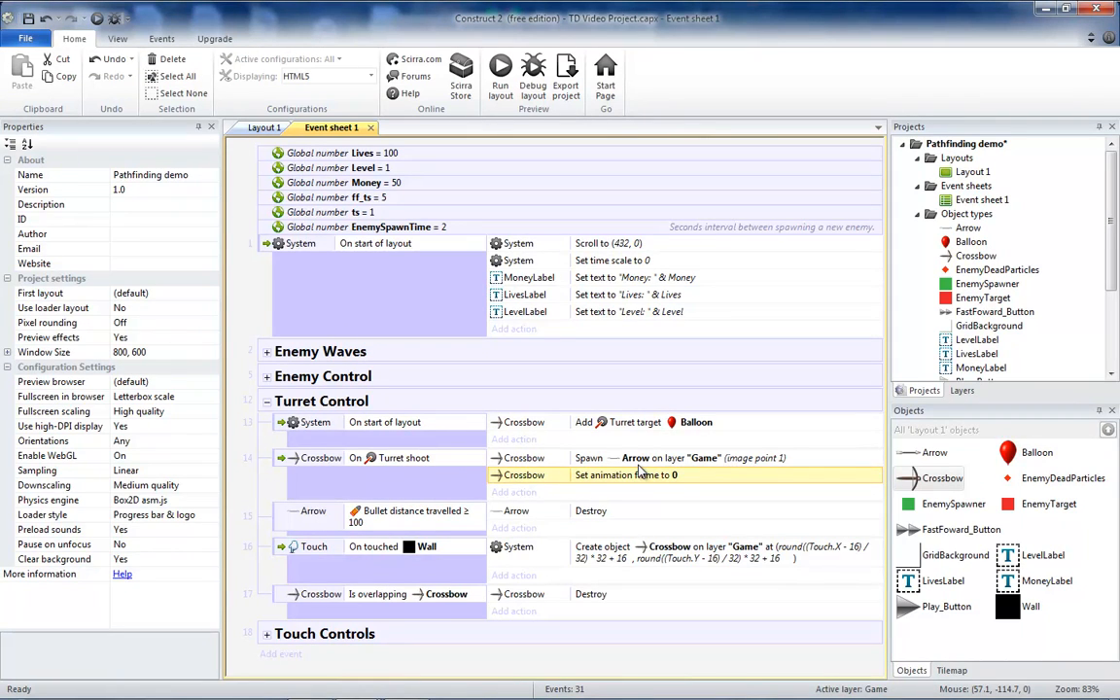
{"action": "left_click", "coordinate": [515, 492]}
{"action": "double_click", "coordinate": [452, 255]}
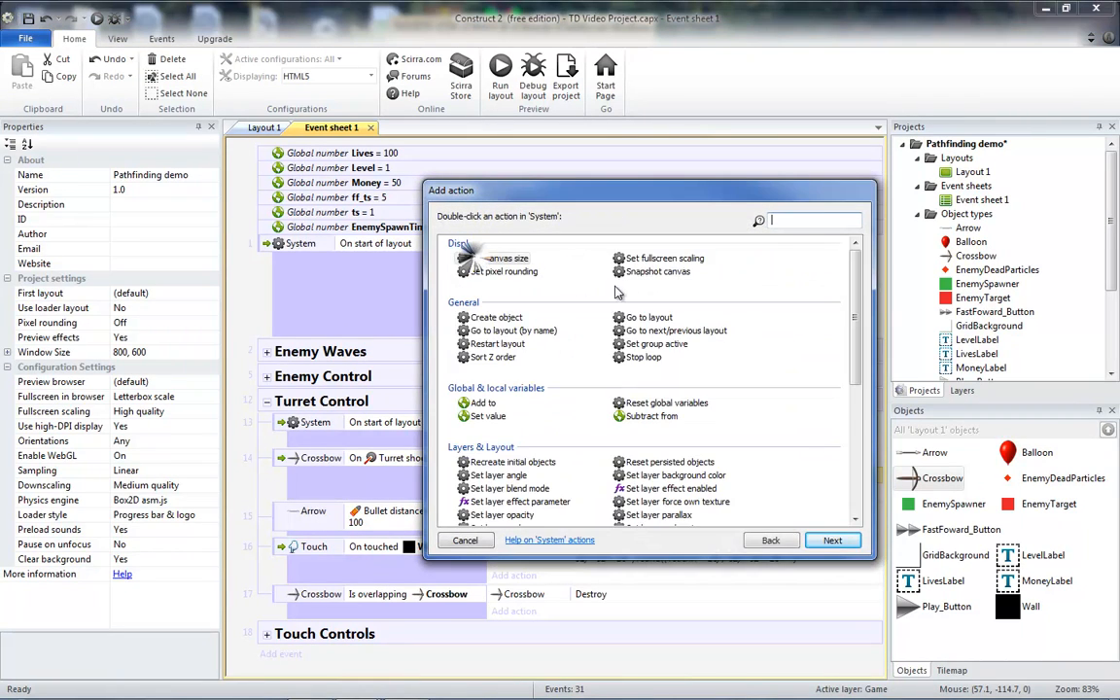
{"action": "type", "text": "wait"}
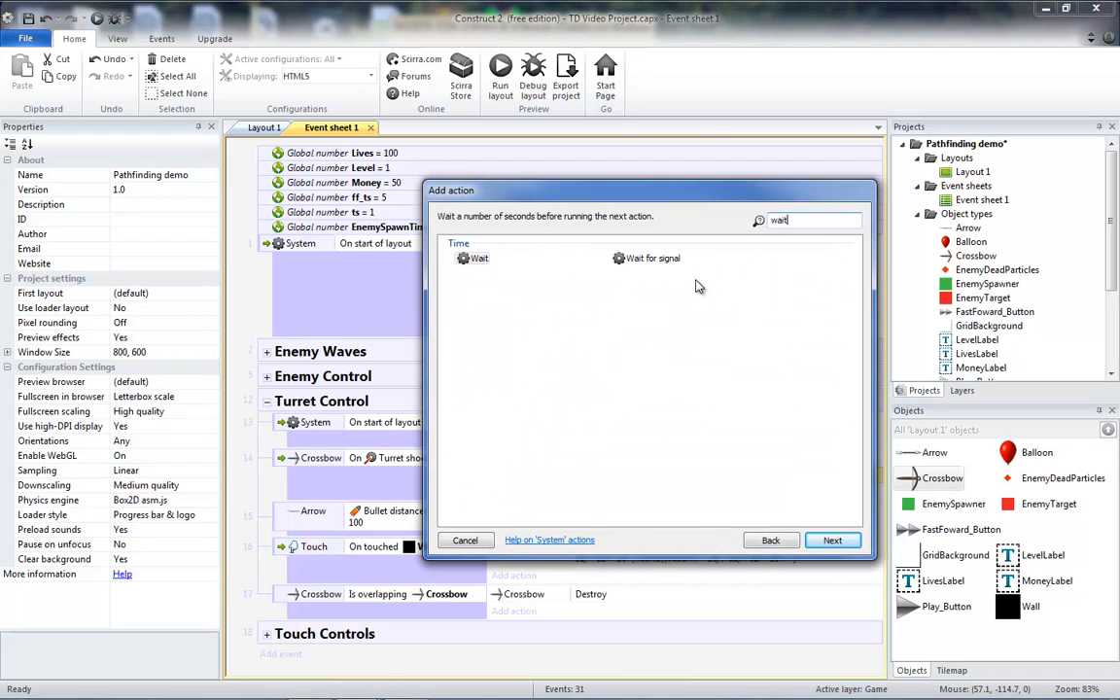
{"action": "double_click", "coordinate": [475, 259]}
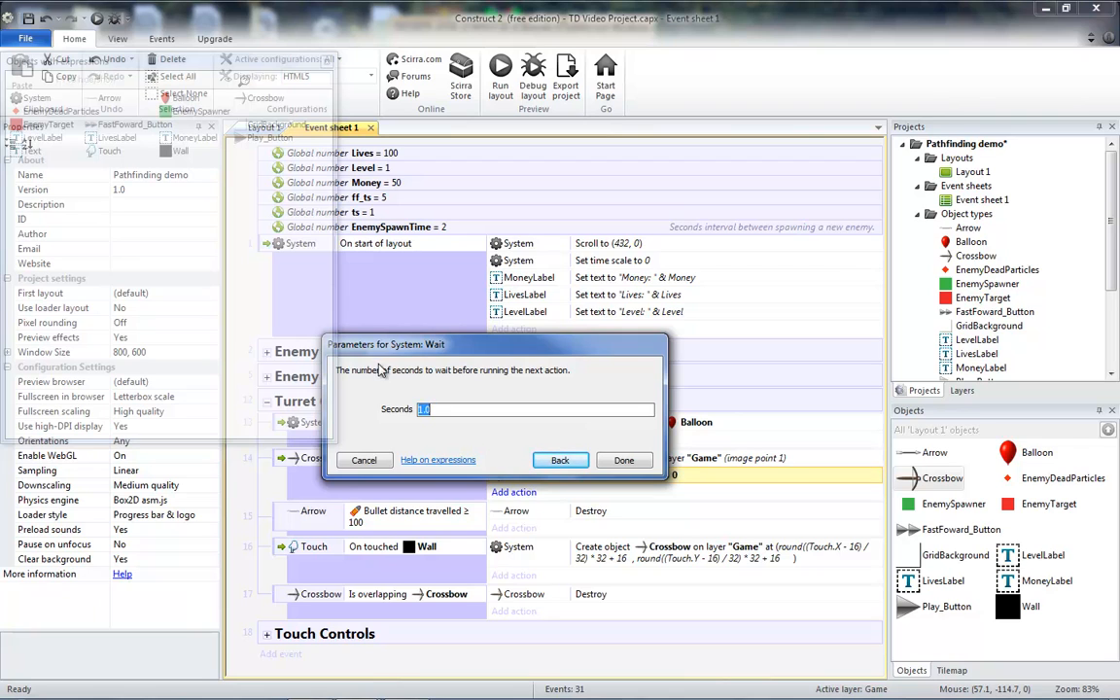
Set the Wait action's duration to Crossbow.Turret.RateOfFire / 3 seconds and confirm it.
{"action": "left_click_drag", "start_coordinate": [407, 350], "coordinate": [440, 248]}
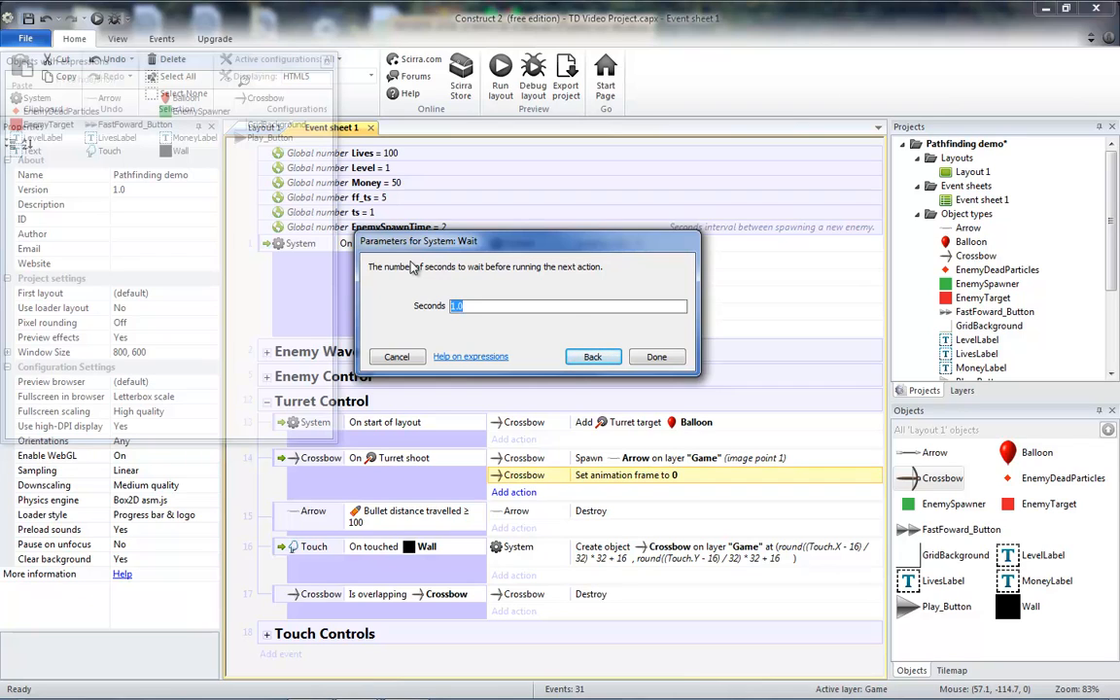
{"action": "type", "text": "Cr"}
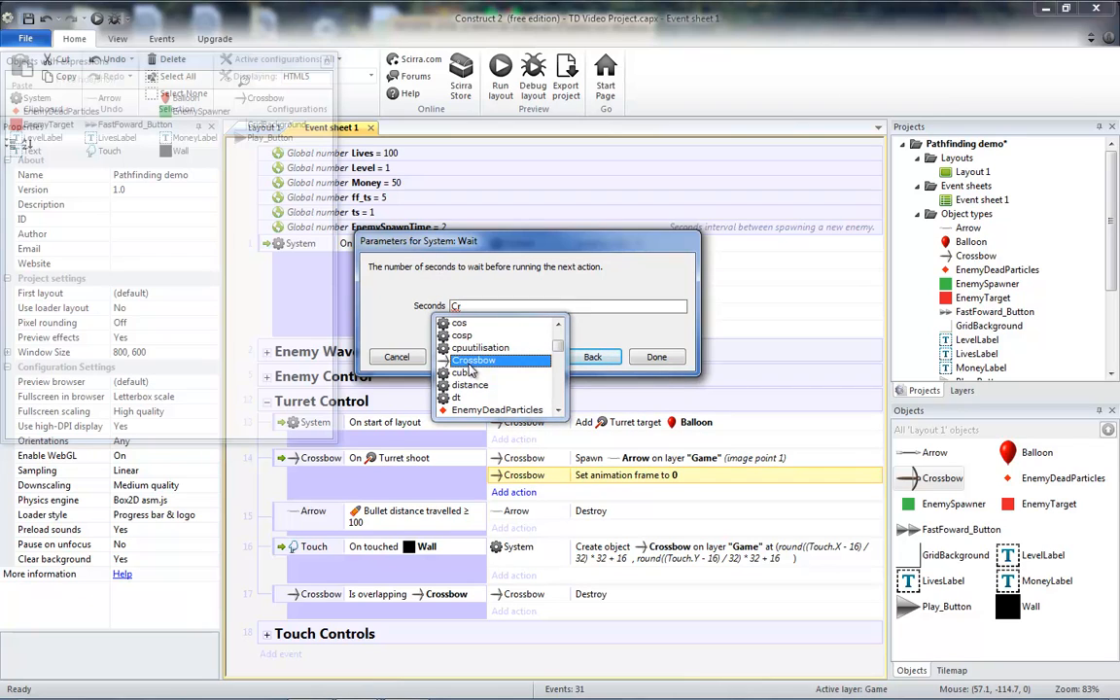
{"action": "key", "text": "Return"}
{"action": "type", "text": ".Turr"}
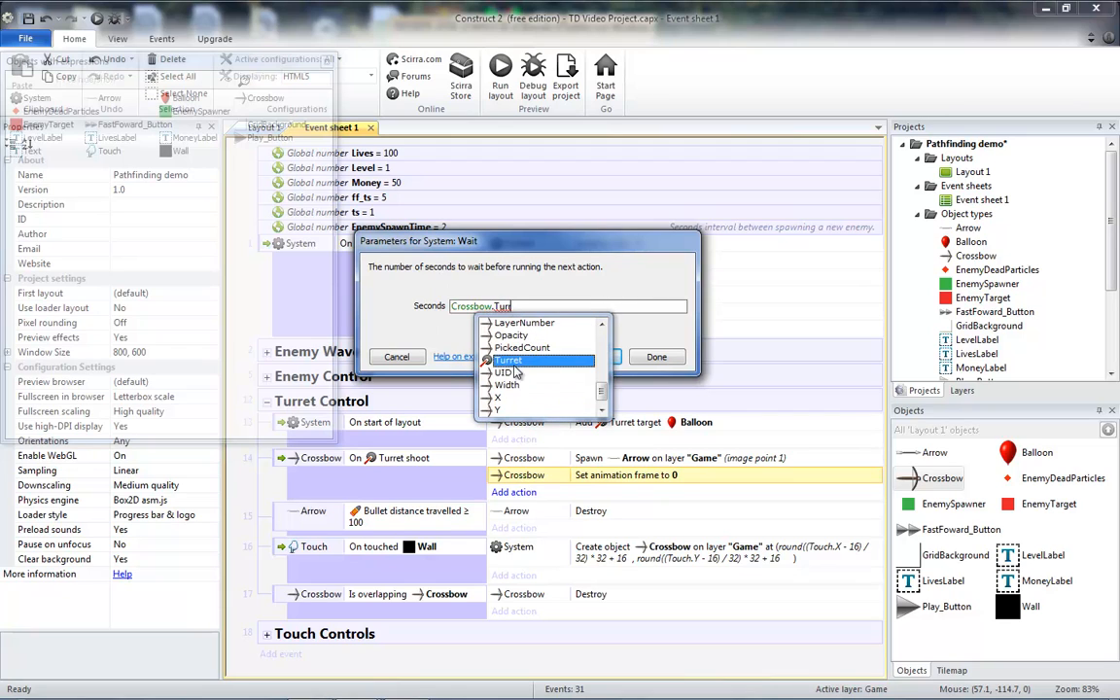
{"action": "left_click", "coordinate": [518, 360]}
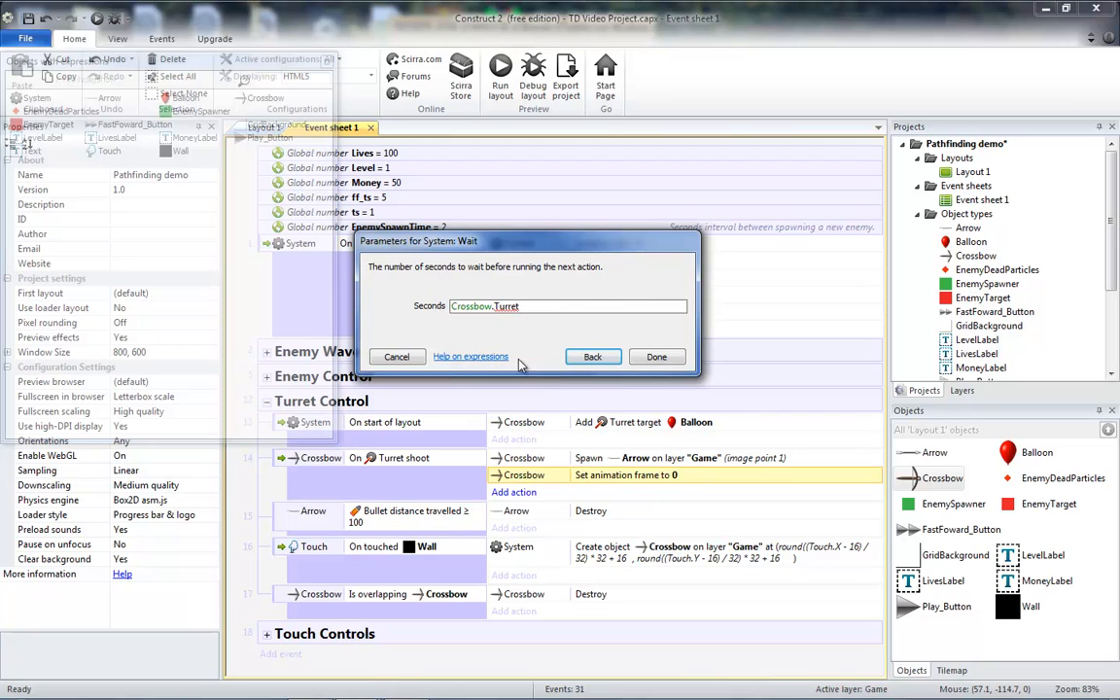
{"action": "type", "text": ".Rate"}
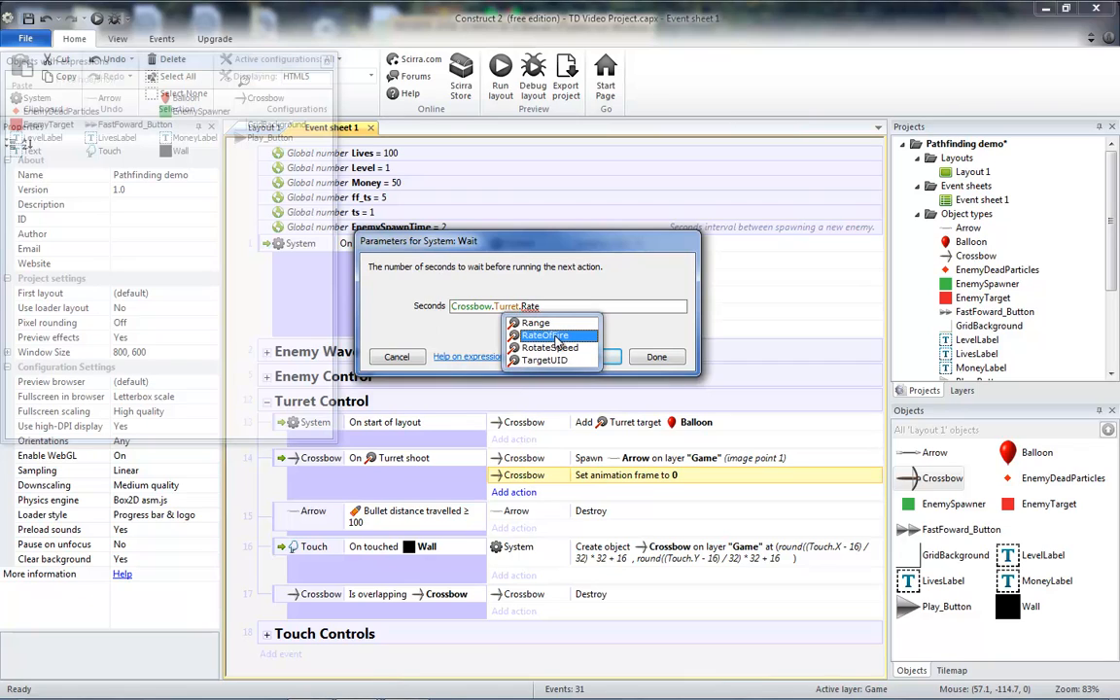
{"action": "left_click", "coordinate": [555, 338]}
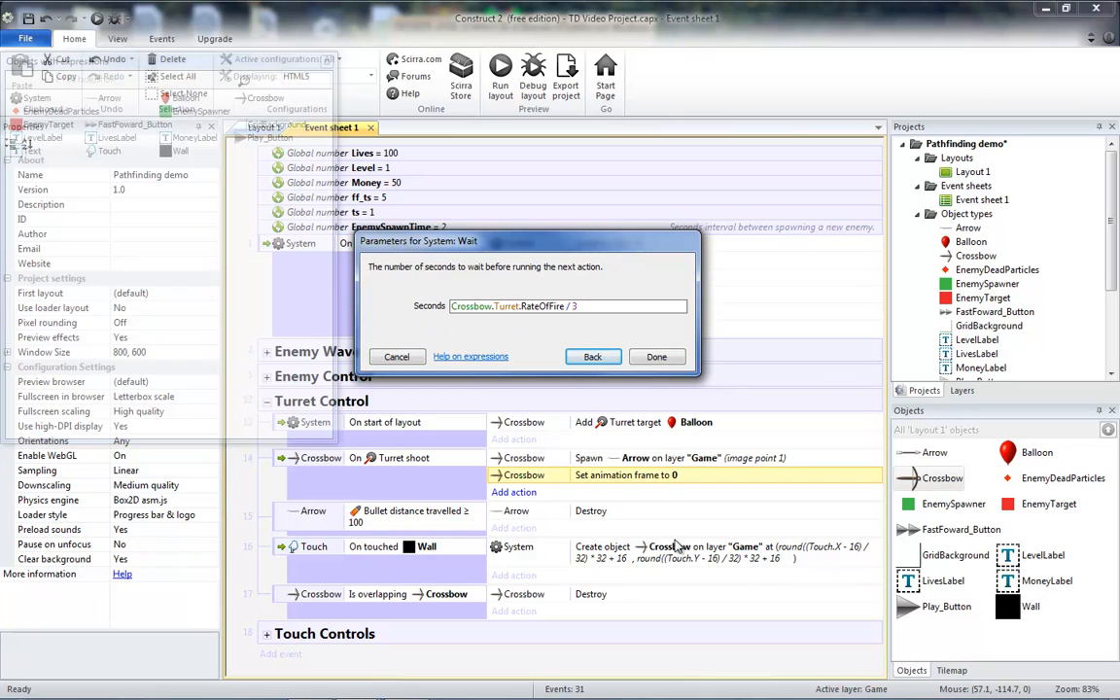
{"action": "left_click", "coordinate": [665, 358]}
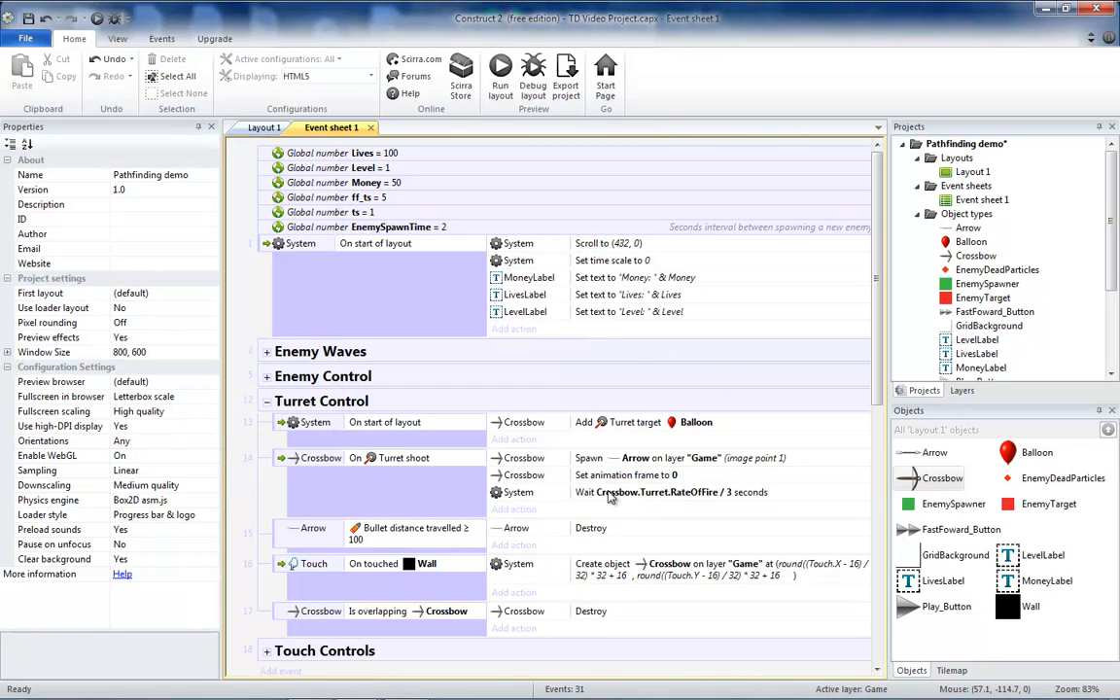
Add a Crossbow Set frame action with frame 1 after the Wait action in the On Turret shoot event.
{"action": "left_click", "coordinate": [512, 511]}
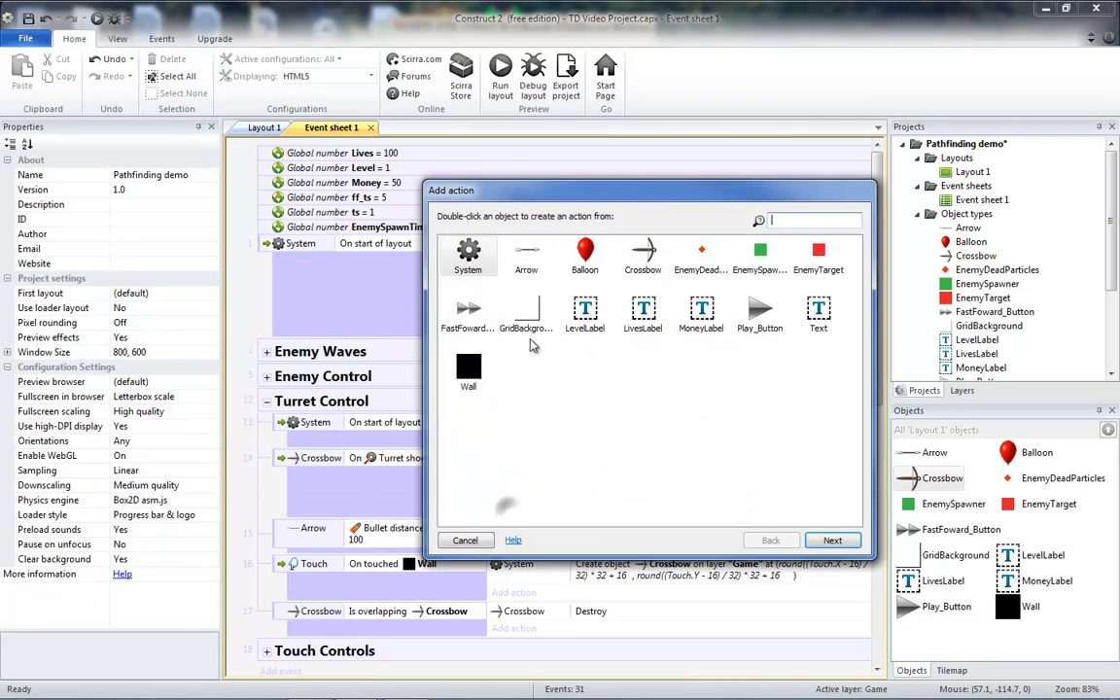
{"action": "double_click", "coordinate": [608, 248]}
{"action": "double_click", "coordinate": [644, 330]}
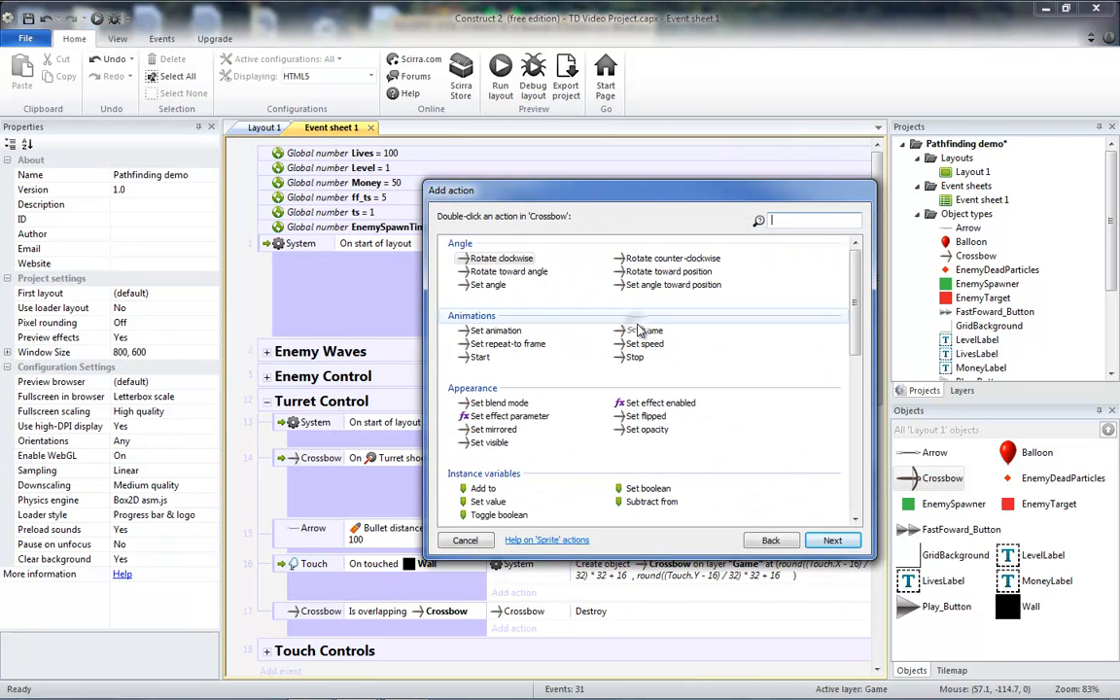
{"action": "type", "text": "1"}
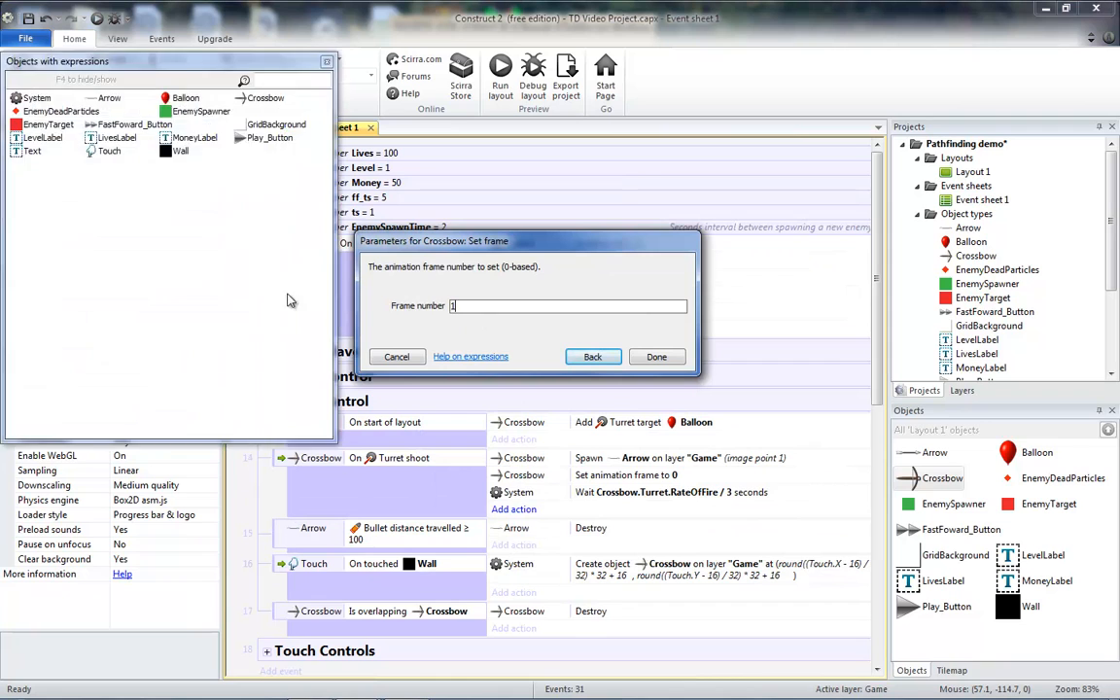
{"action": "left_click", "coordinate": [656, 357]}
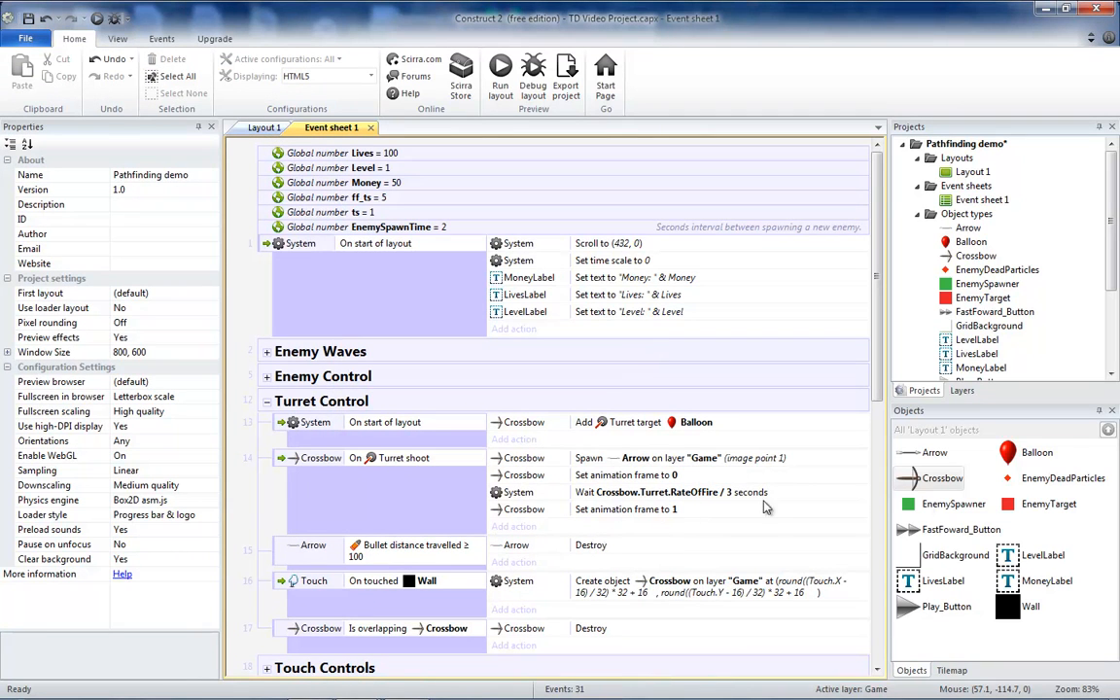
Check the Crossbow's animation frames in the image editor, and test the shooting animation by running the layout and placing a crossbow on a wall.
{"action": "double_click", "coordinate": [922, 476]}
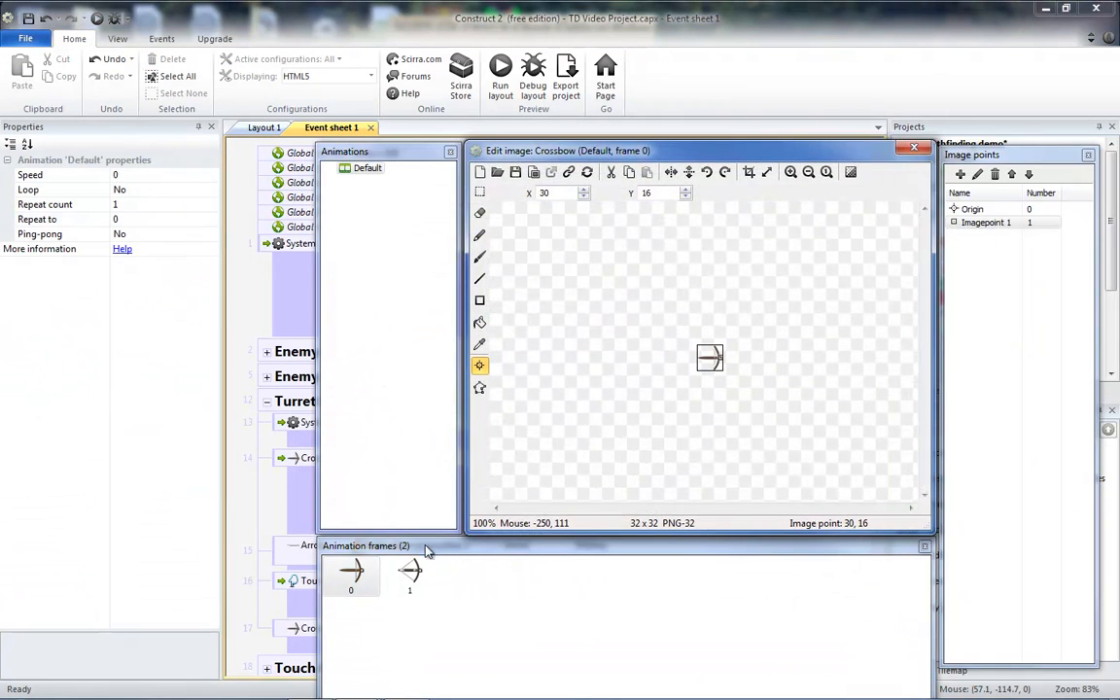
{"action": "left_click", "coordinate": [915, 147]}
{"action": "left_click", "coordinate": [500, 78]}
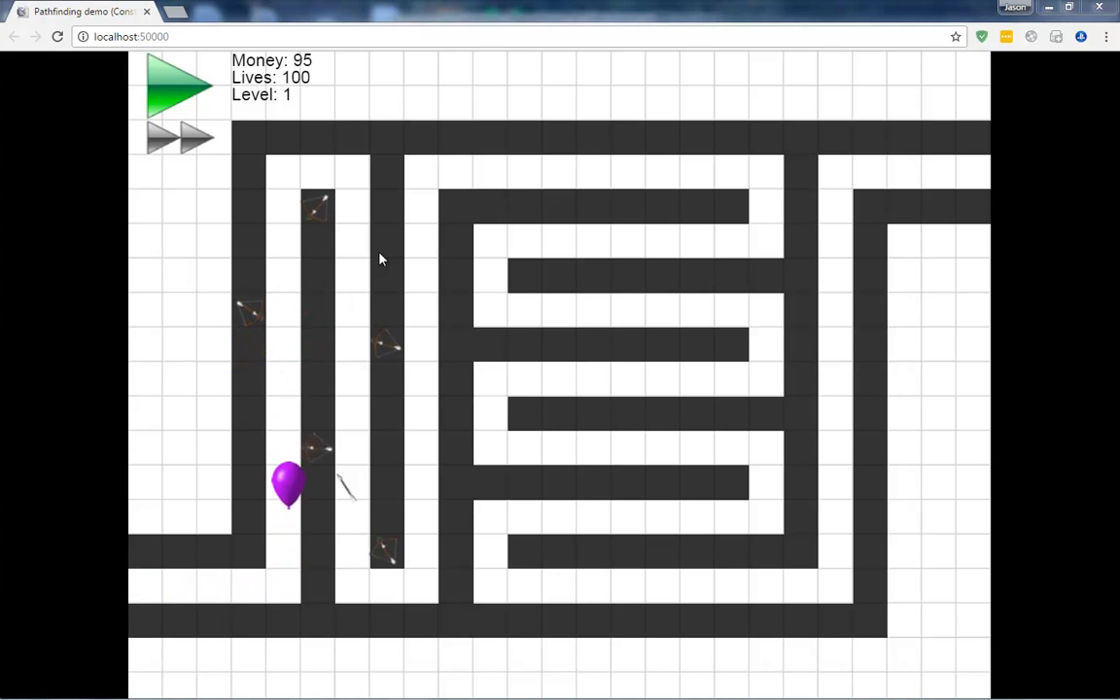
{"action": "left_click", "coordinate": [382, 204]}
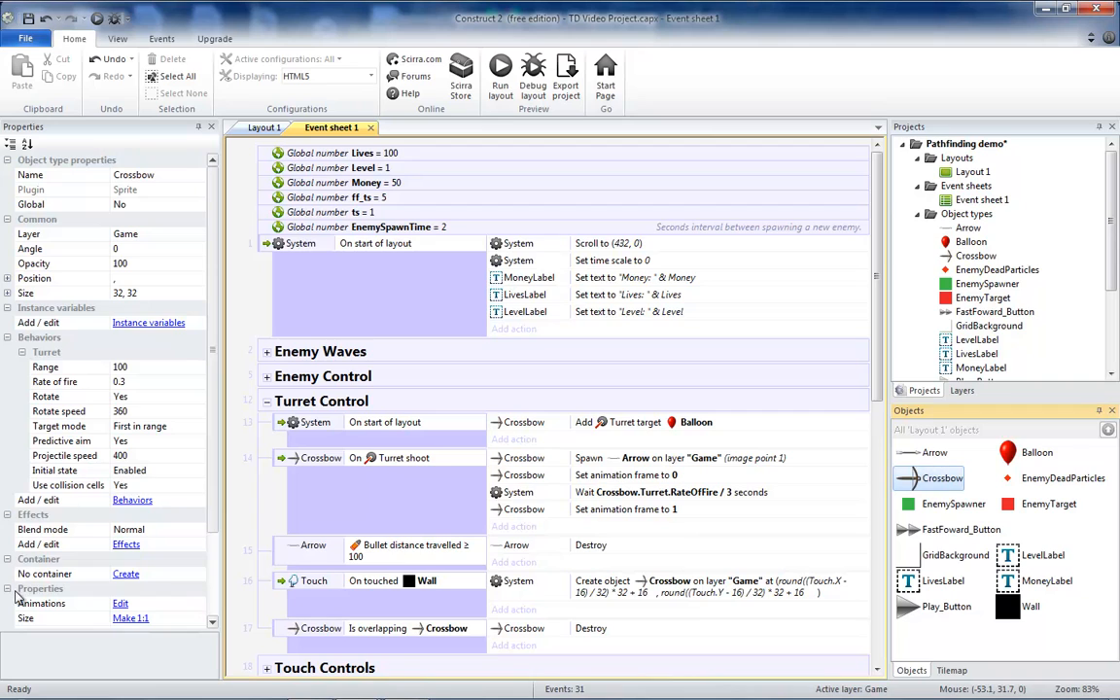
Set the Crossbow's initial animation frame to 1 in its object properties.
{"action": "scroll", "coordinate": [192, 428], "scroll_direction": "down", "scroll_amount": 3}
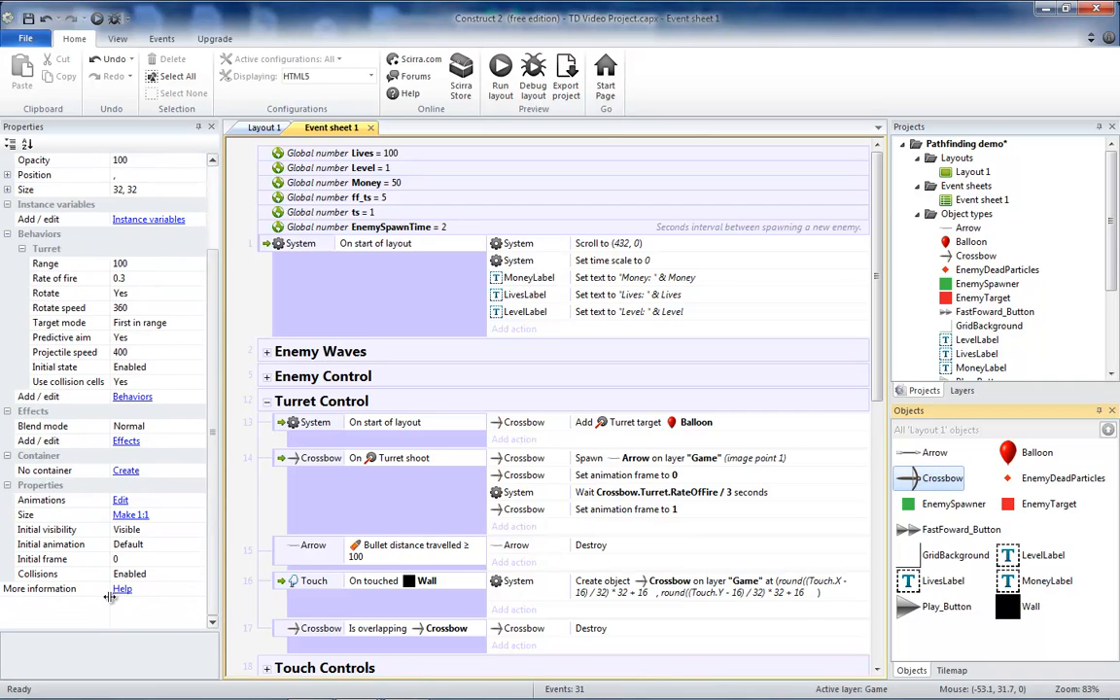
{"action": "left_click", "coordinate": [55, 562]}
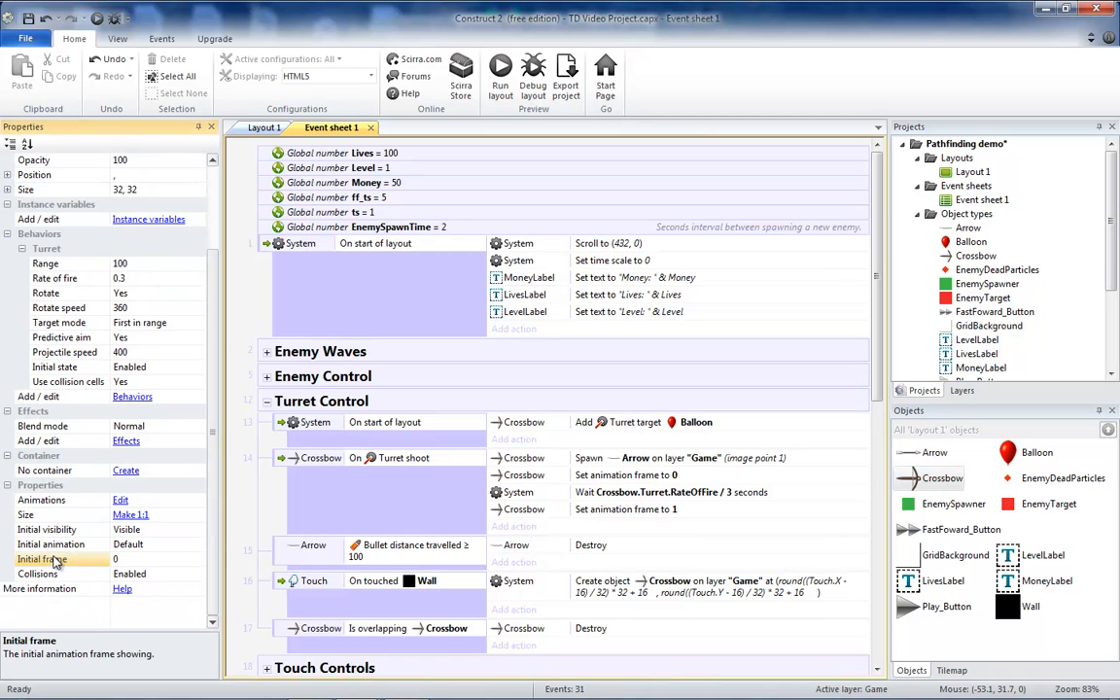
{"action": "left_click", "coordinate": [124, 563]}
Run the layout again, start the balloon wave and place three more crossbows on the walls to test the animation.
{"action": "left_click", "coordinate": [500, 73]}
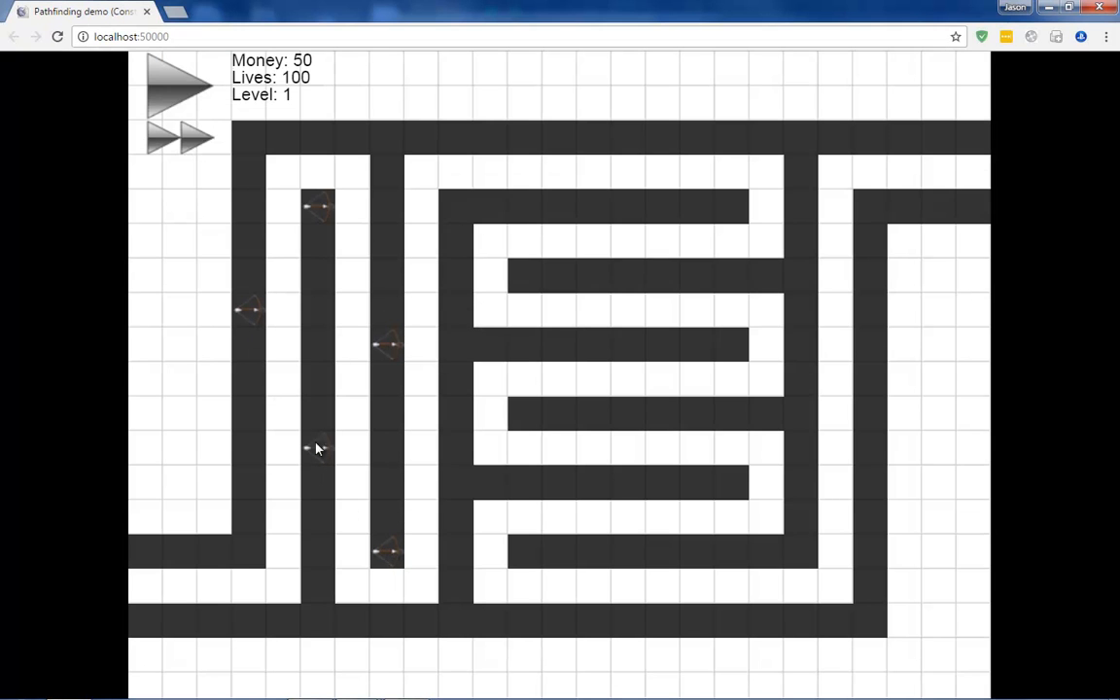
{"action": "left_click", "coordinate": [167, 92]}
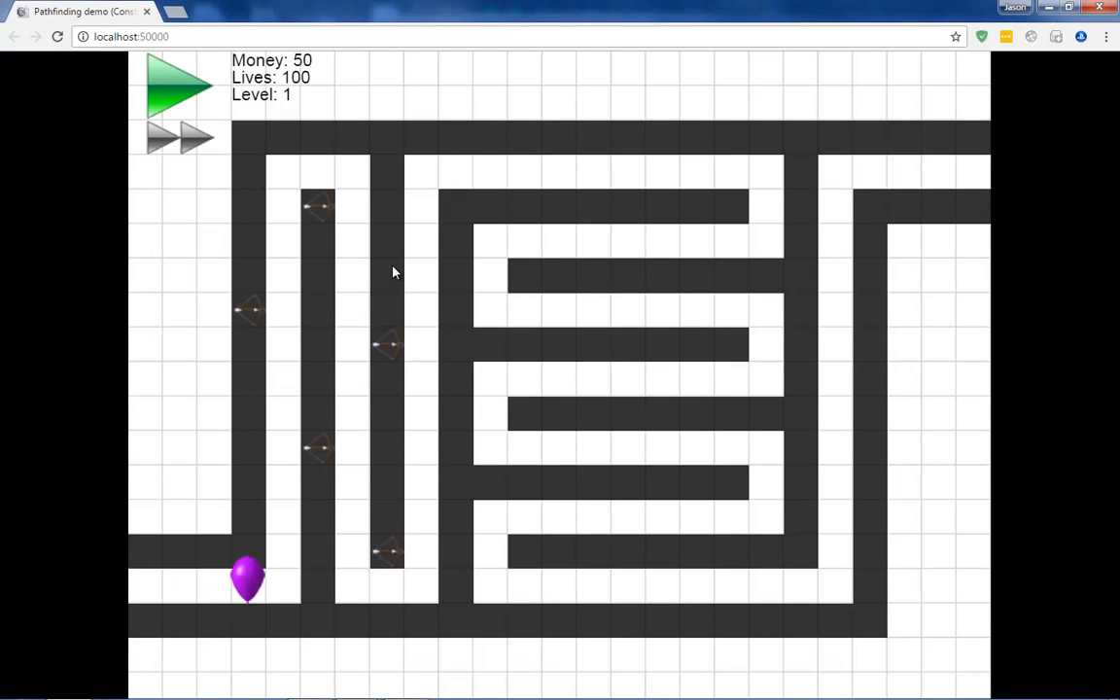
{"action": "left_click", "coordinate": [387, 206]}
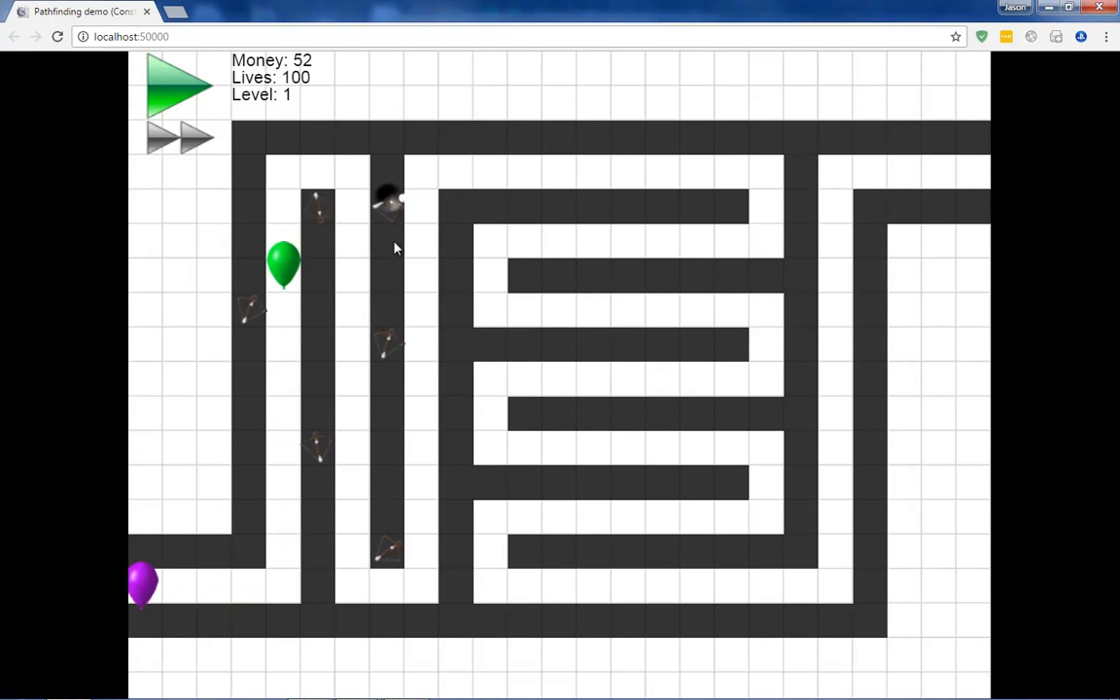
{"action": "left_click", "coordinate": [387, 448]}
{"action": "left_click", "coordinate": [456, 310]}
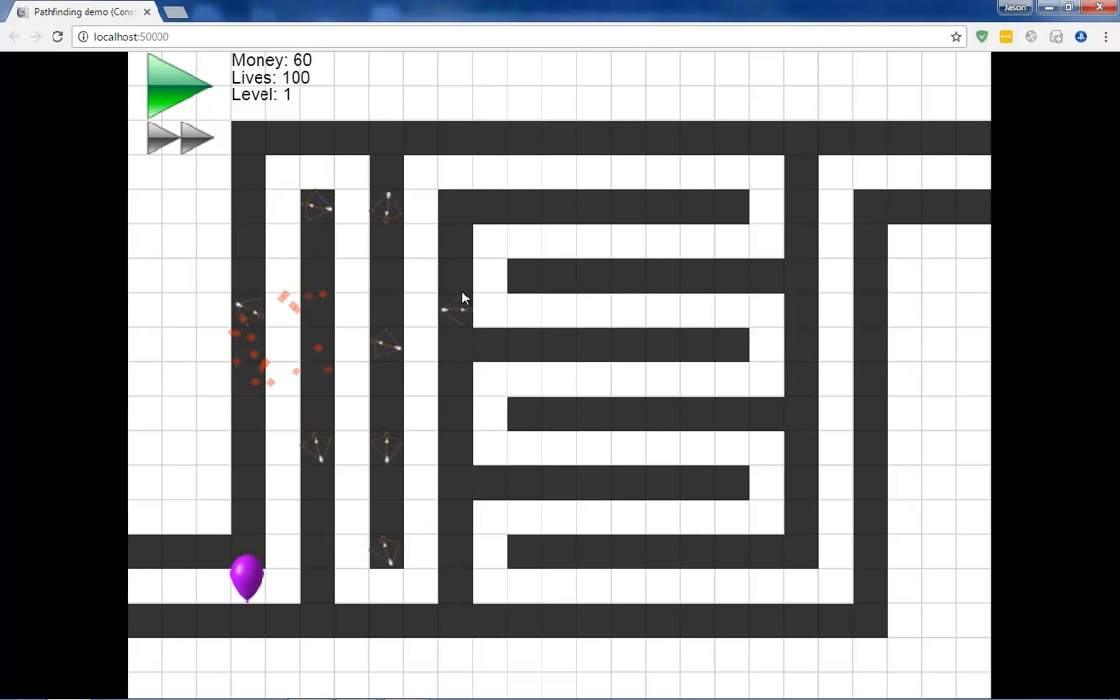